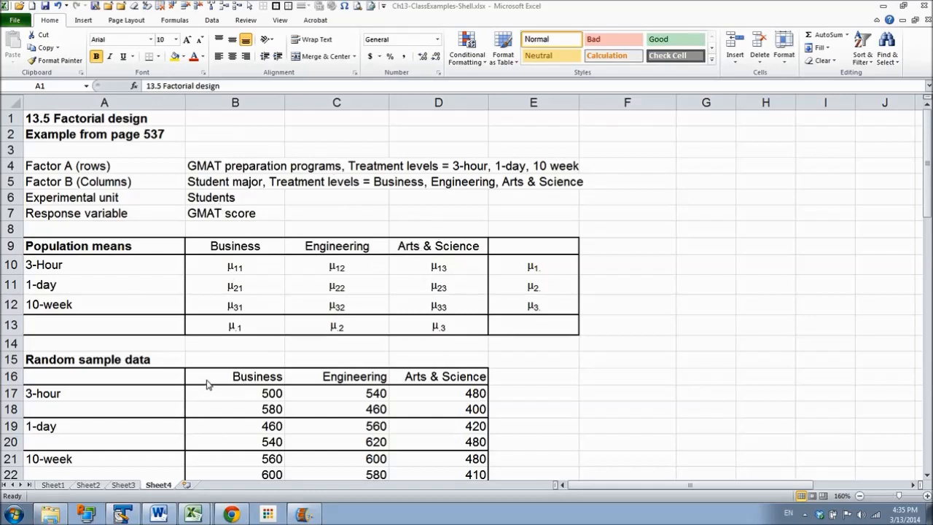
Step: Beside the random sample data, enter the label "a =" in F16 and the value 3 in G16
left_click(227, 446)
key("Down")
key("Down")
key("Down")
key("Down")
key("Down")
key("Down")
key("Down")
key("Down")
key("Down")
key("Down")
key("Down")
key("Down")
key("Down")
key("Down")
key("Down")
key("Down")
key("Down")
key("Down")
key("Down")
key("Down")
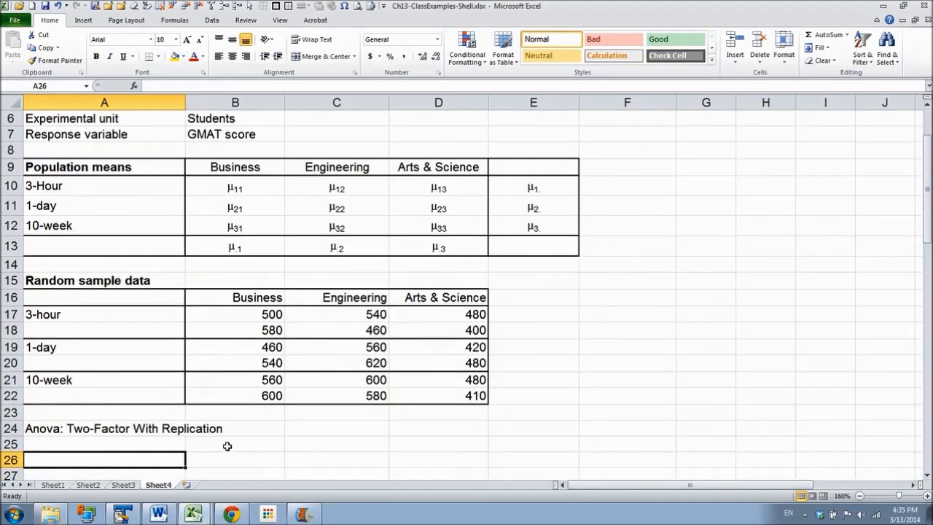
left_click(609, 294)
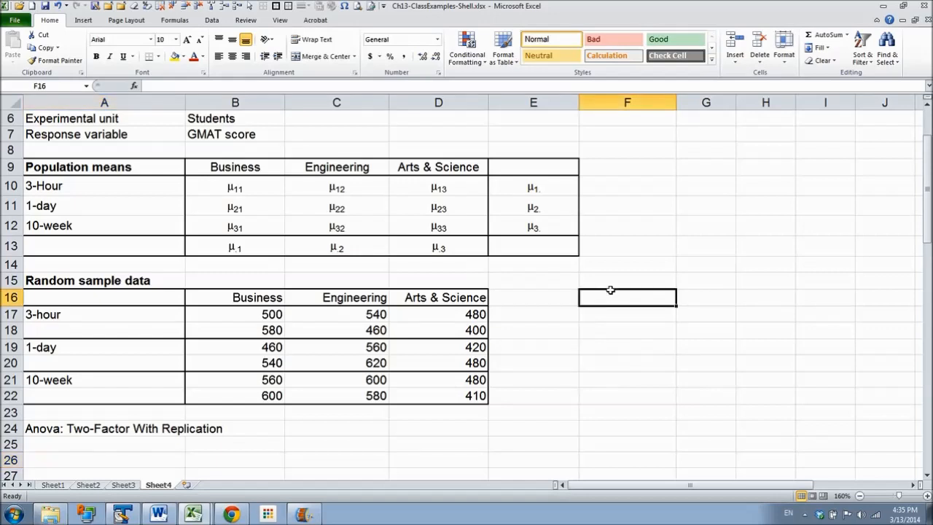
type("a =")
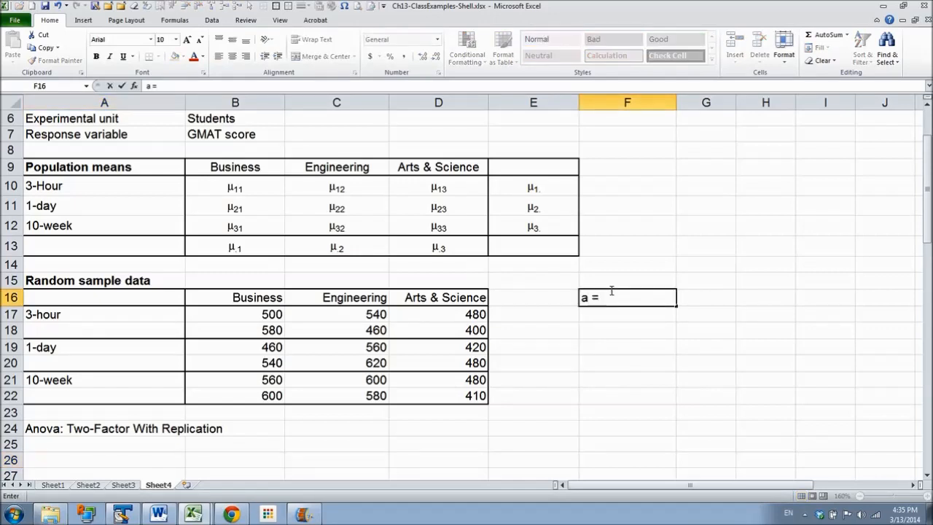
key("Tab")
type("3")
key("Return")
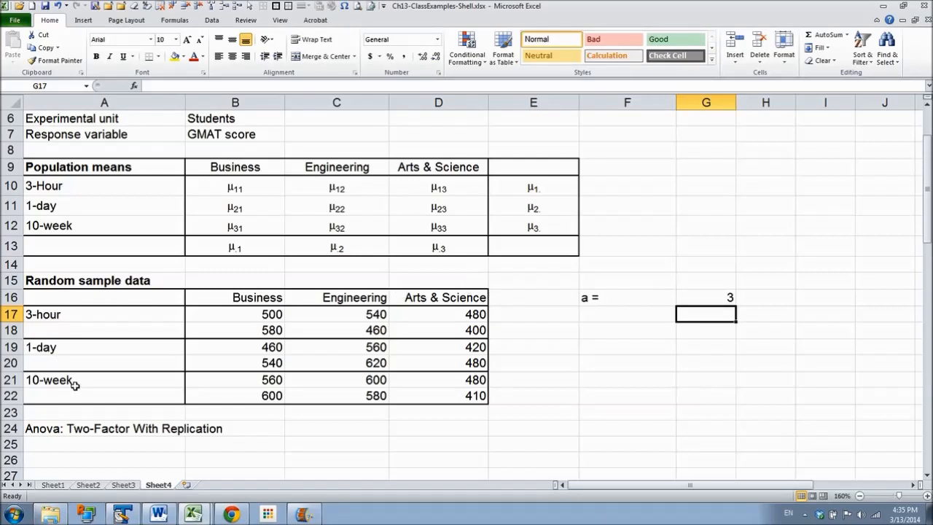
Step: Enter the label "b =" in F17 and the value 3 in G17
key("Left")
type("b")
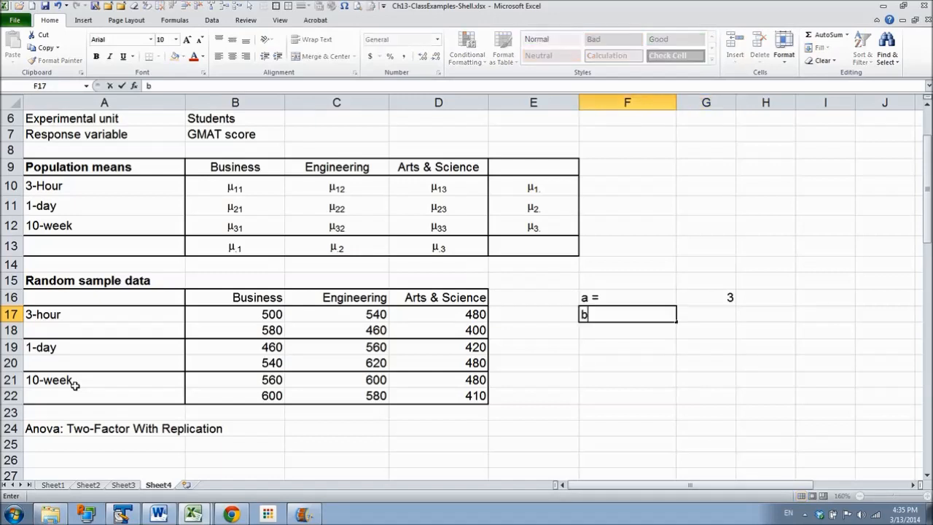
key("Right")
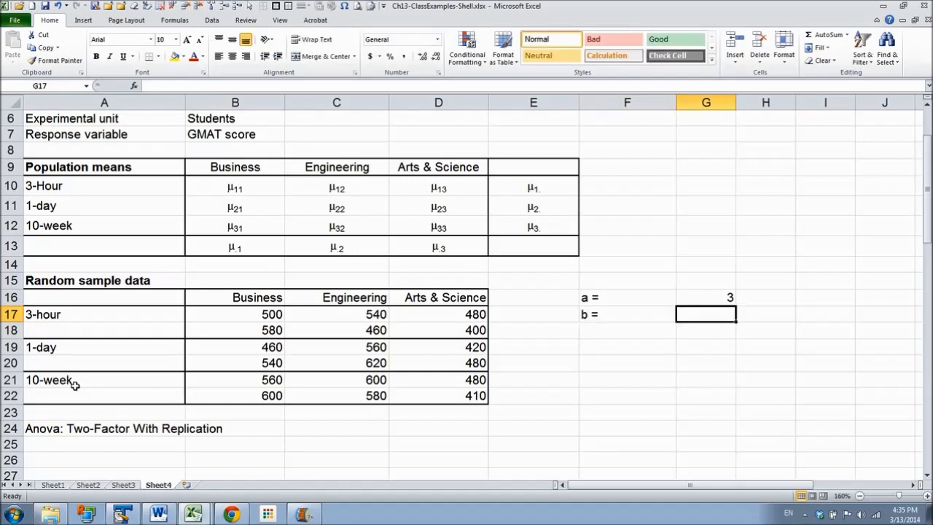
type("3")
key("Return")
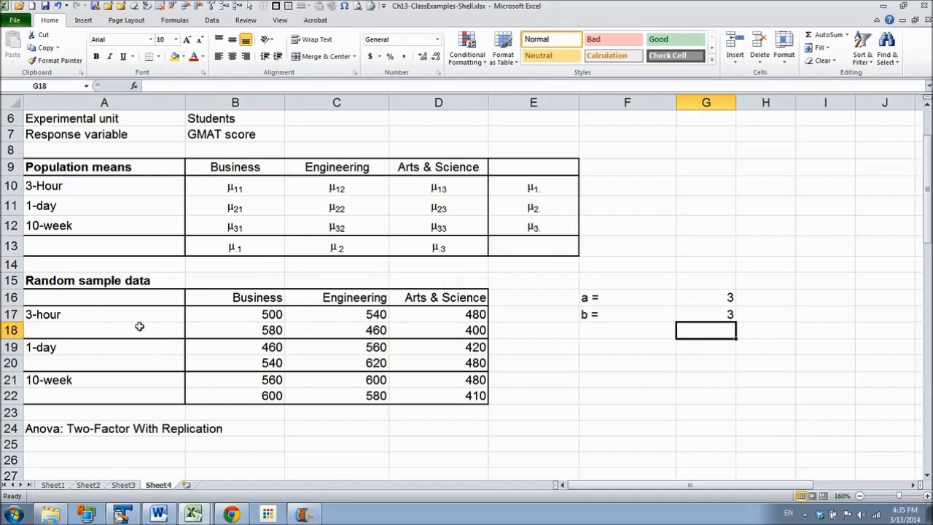
Step: Enter the label "r =" in F18 and the value 2 in G18
left_click(595, 333)
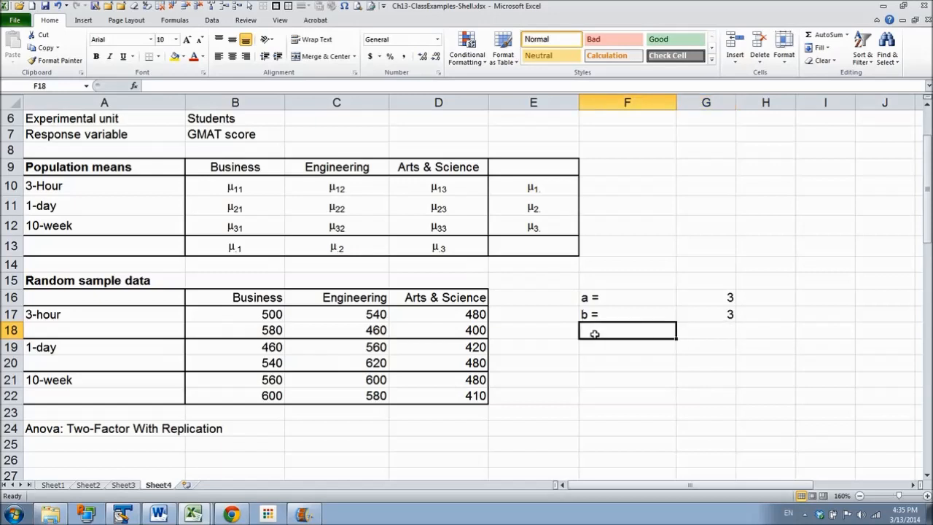
type("r =")
key("Tab")
type("2")
key("Return")
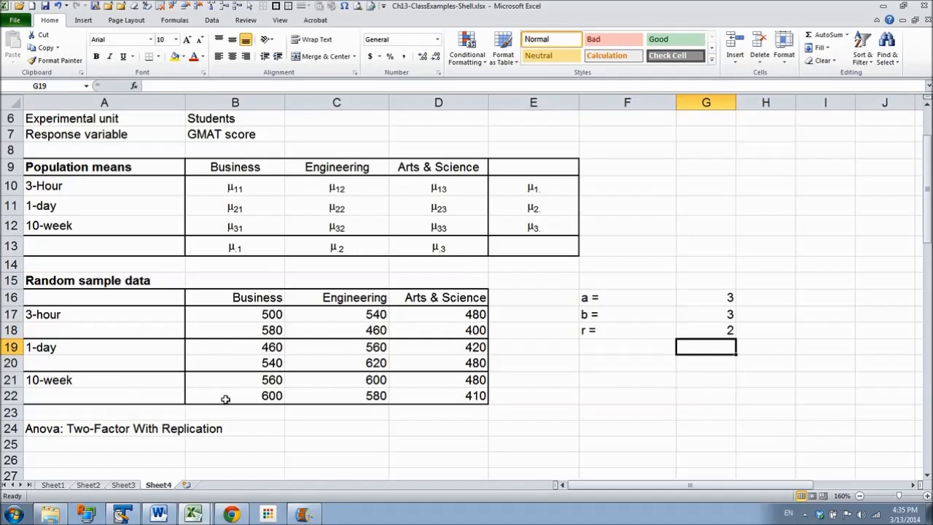
Step: Label F19 "nT = abr =" with the T as a subscript, and enter 18 in G19
left_click(606, 347)
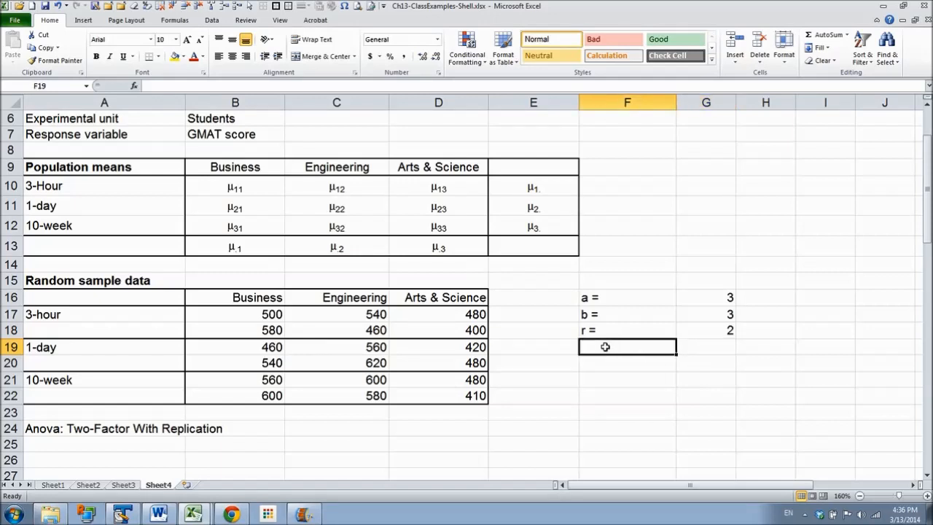
type("nT =")
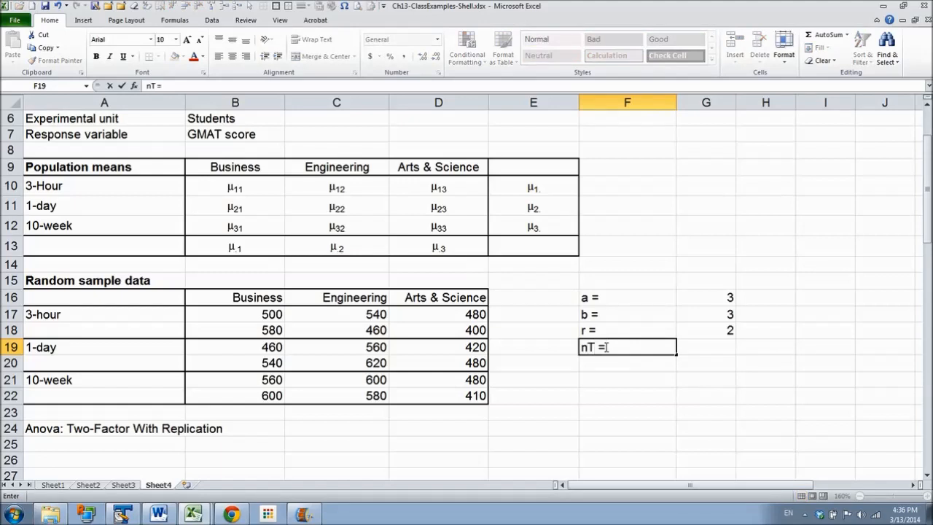
key("Tab")
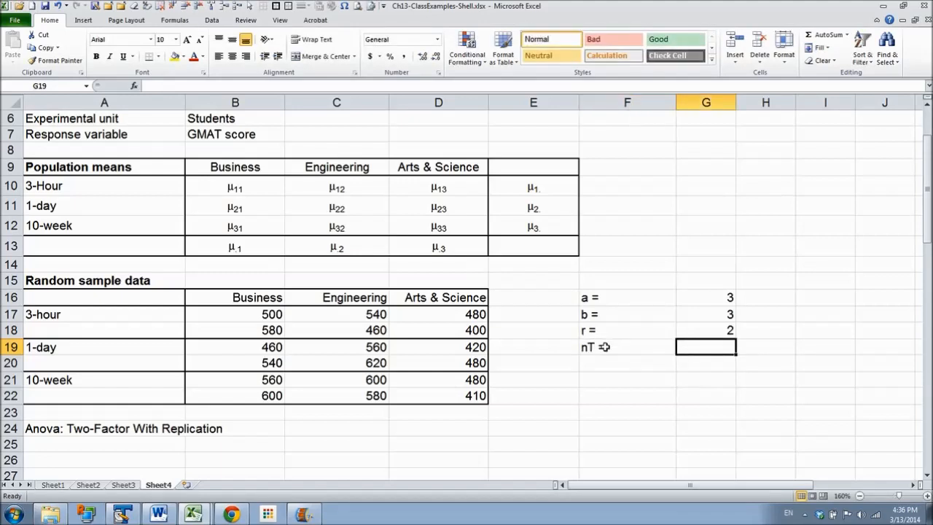
type("18")
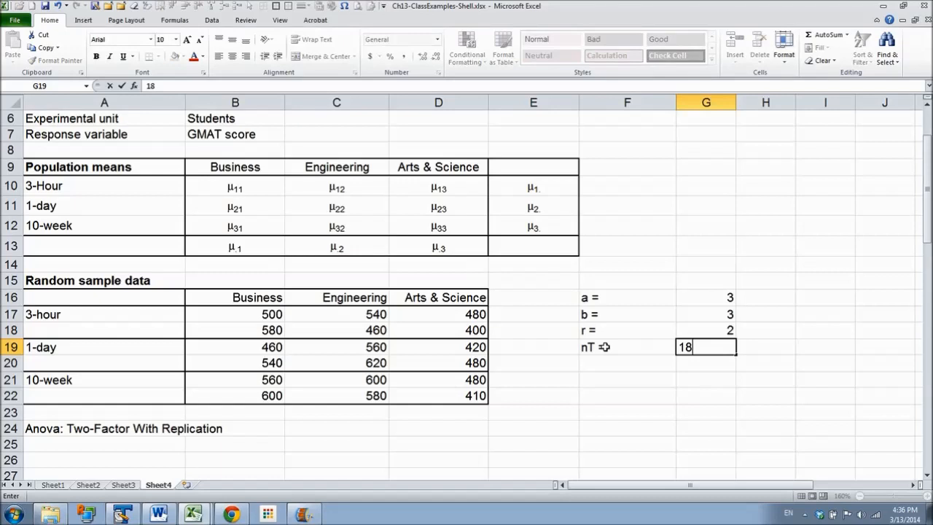
left_click(606, 347)
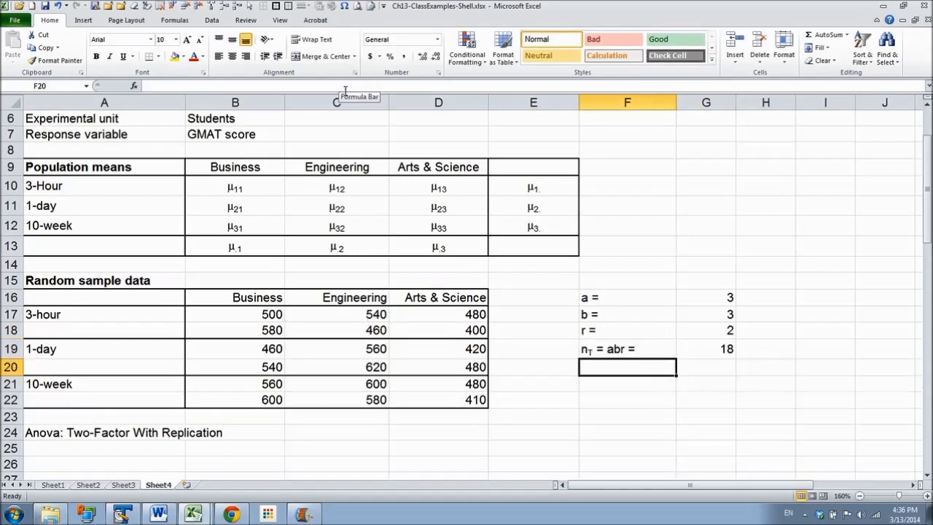
Step: Run Anova: Two-Factor With Replication on A16:D22 with 2 rows per sample and alpha 0.05, outputting to A24 and overwriting existing data
key("Left")
key("Left")
key("Left")
key("Left")
key("Left")
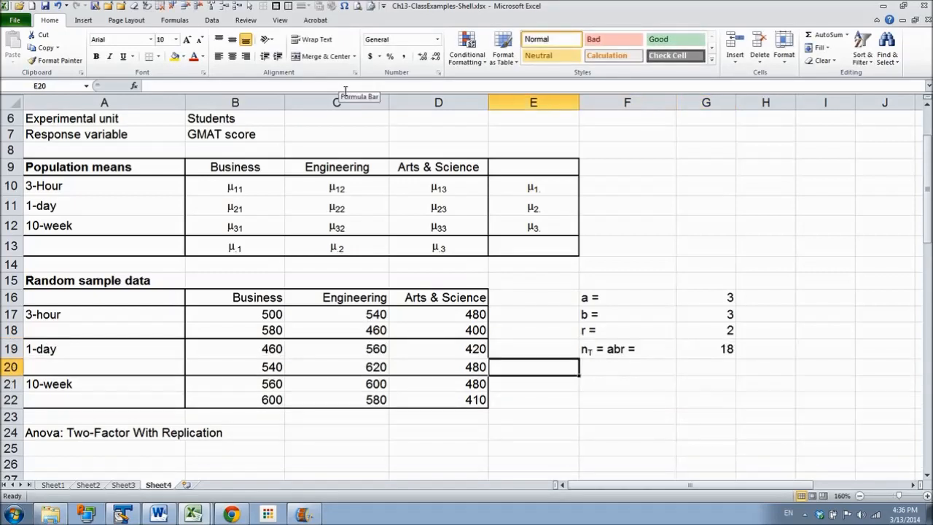
key("Down")
key("Down")
key("Down")
key("Down")
key("Down")
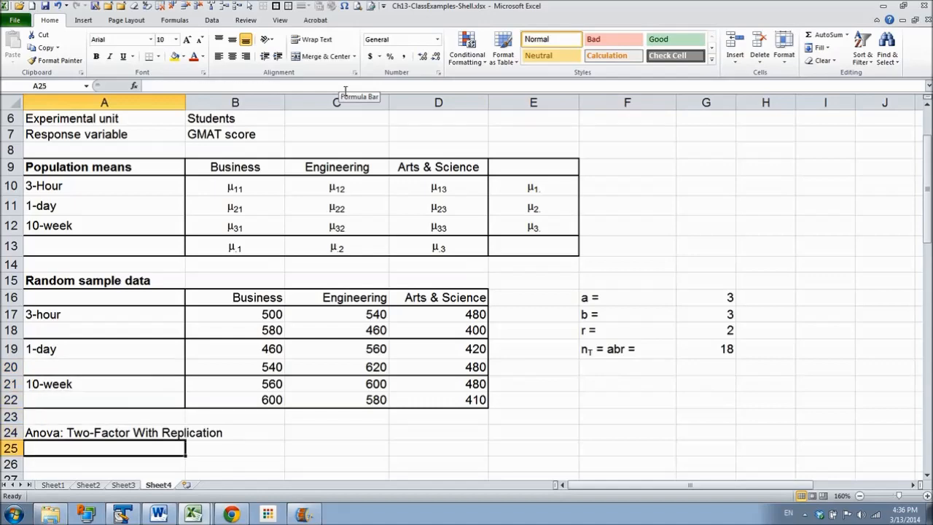
key("Down")
key("Down")
key("Down")
key("Down")
key("Down")
key("Down")
key("Up")
key("Up")
key("Up")
key("Up")
key("Up")
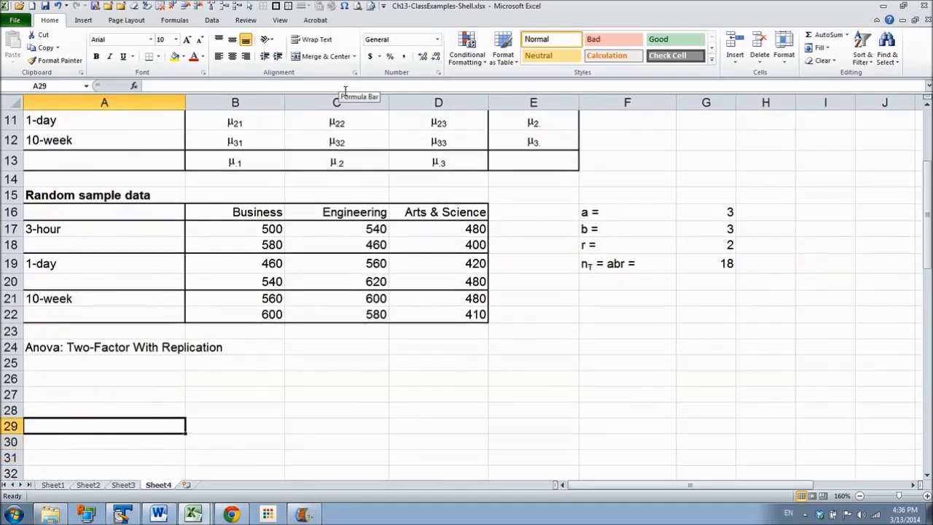
key("Up")
key("Up")
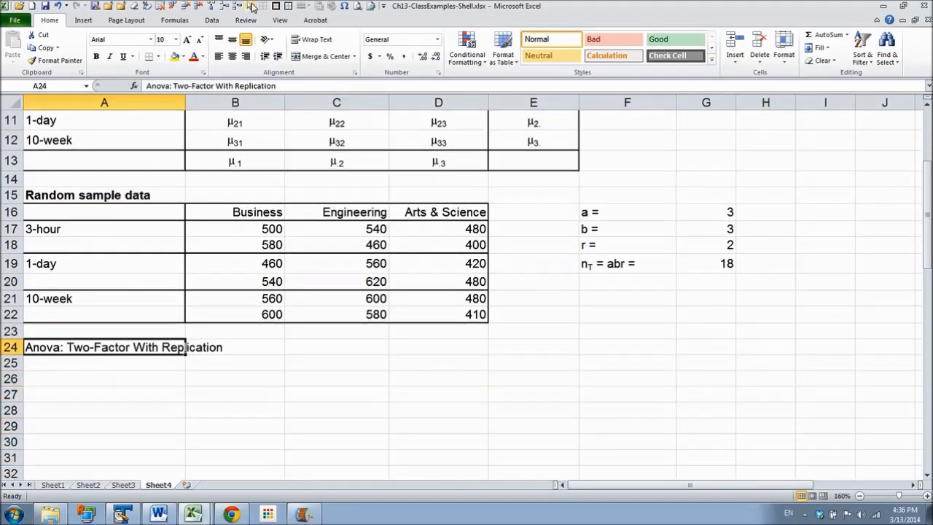
left_click(210, 21)
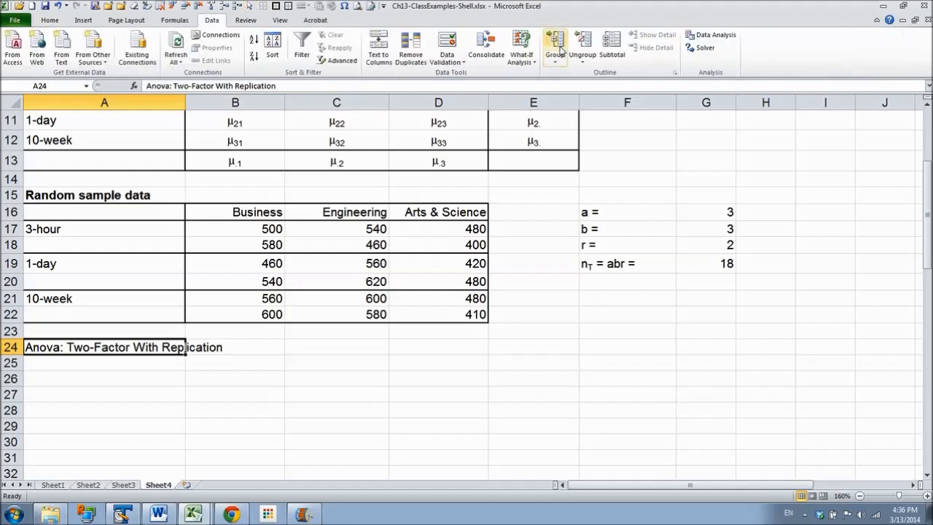
left_click(714, 35)
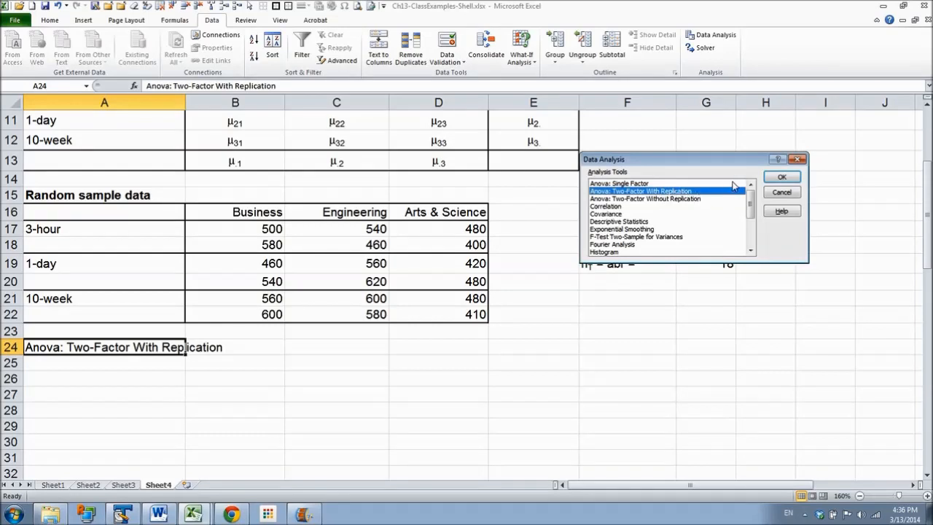
left_click(791, 182)
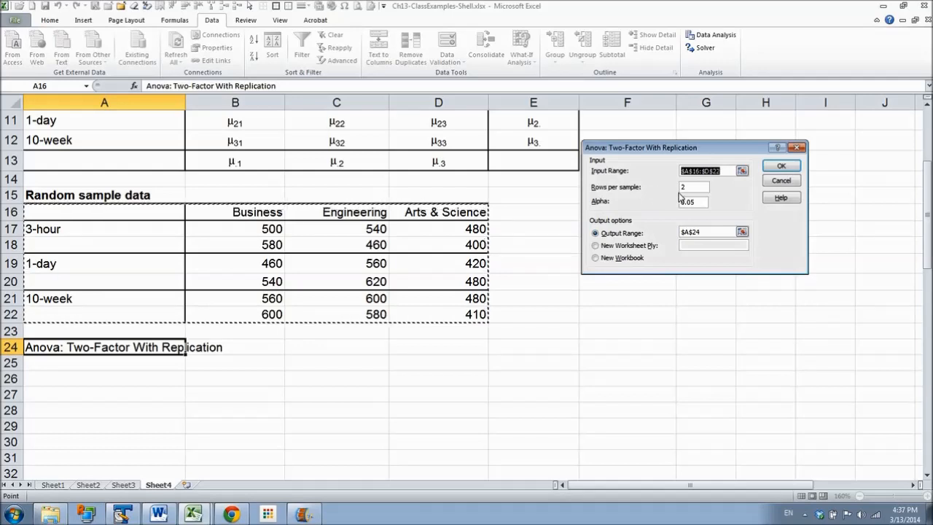
left_click_drag(691, 148, 691, 191)
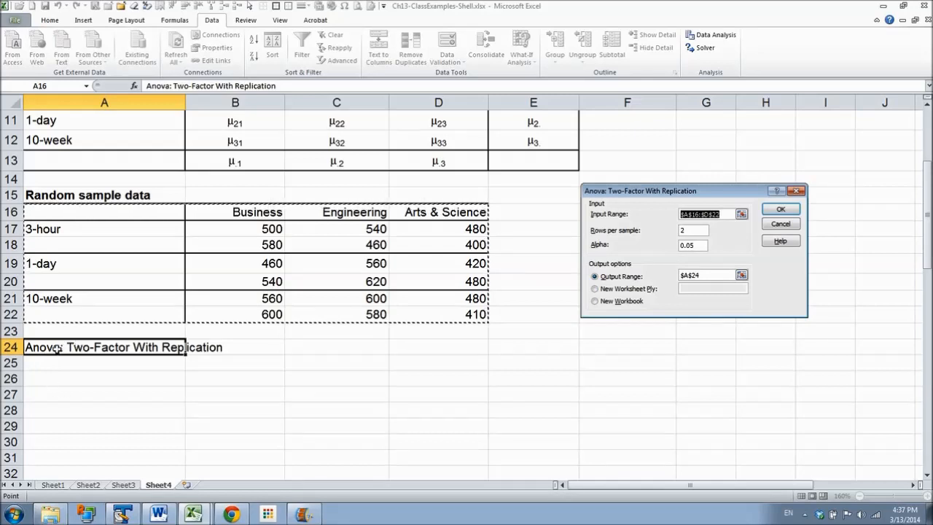
left_click(781, 210)
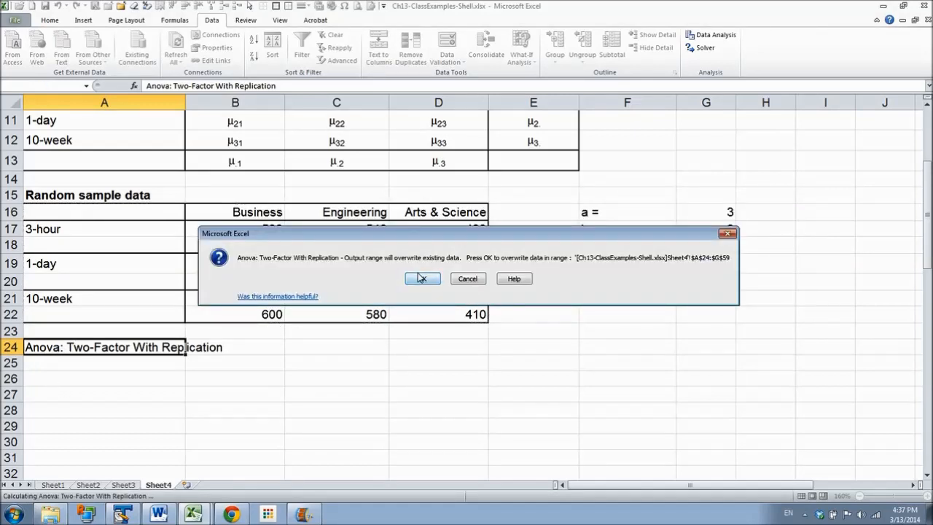
left_click(423, 279)
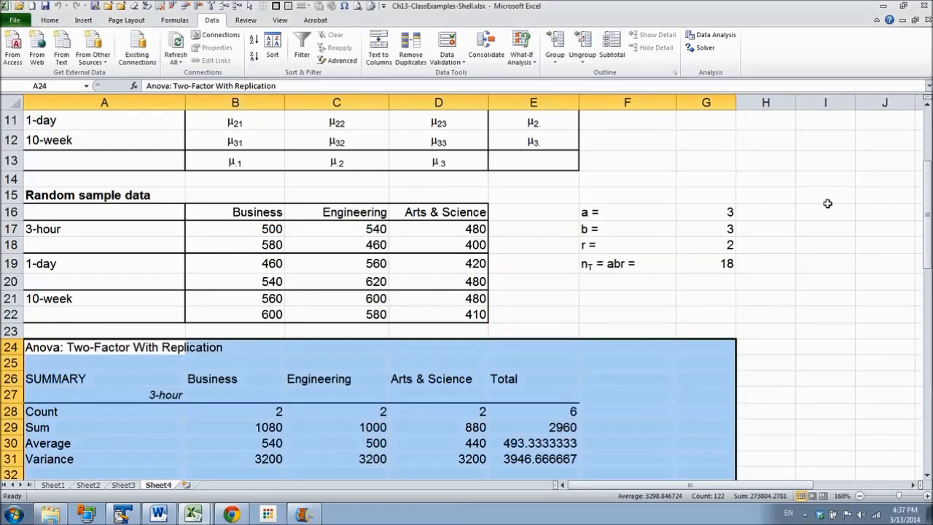
Step: Right-align the ANOVA summary column headings in B26:E26
left_click_drag(930, 210, 930, 215)
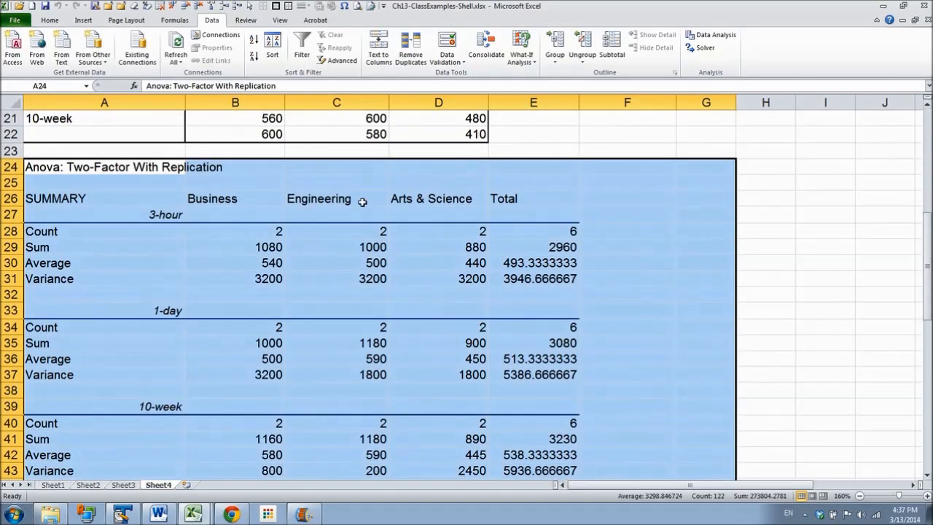
left_click(203, 194)
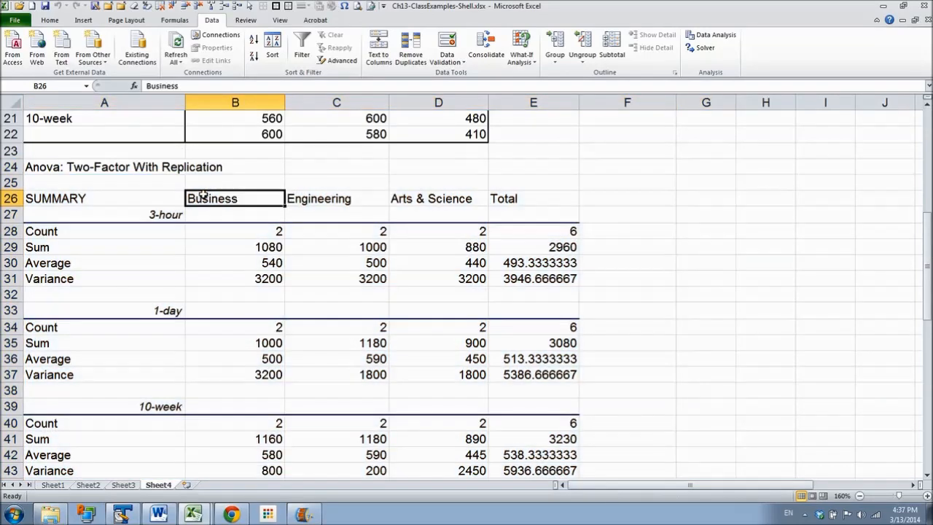
key("shift+Right")
key("shift+Right")
key("shift+Right")
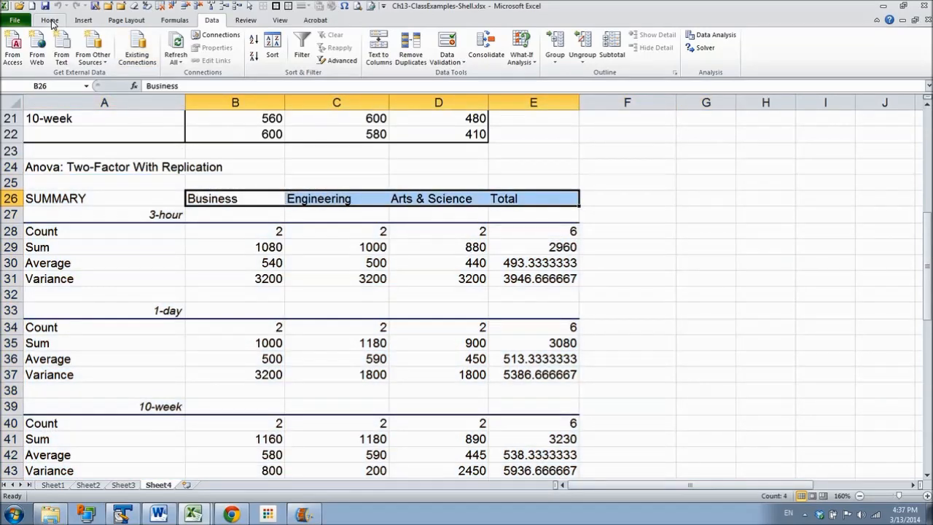
left_click(51, 21)
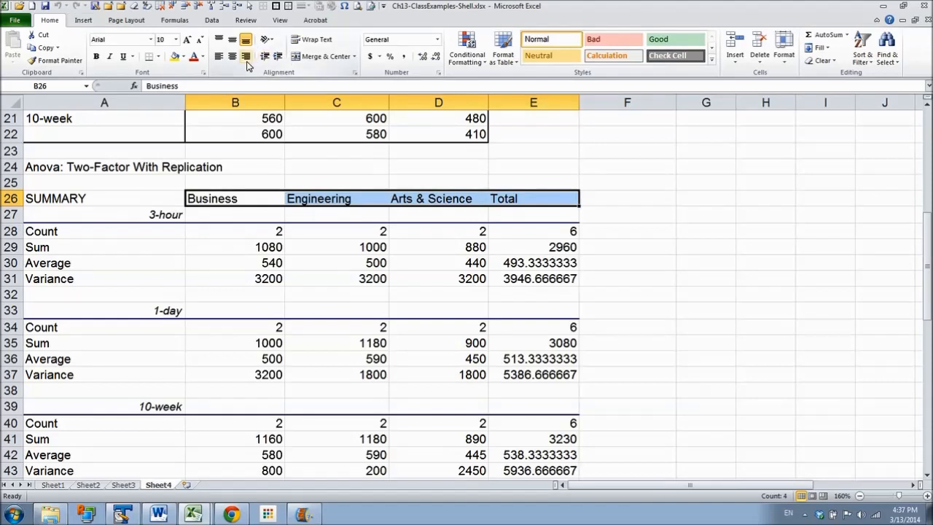
left_click(246, 59)
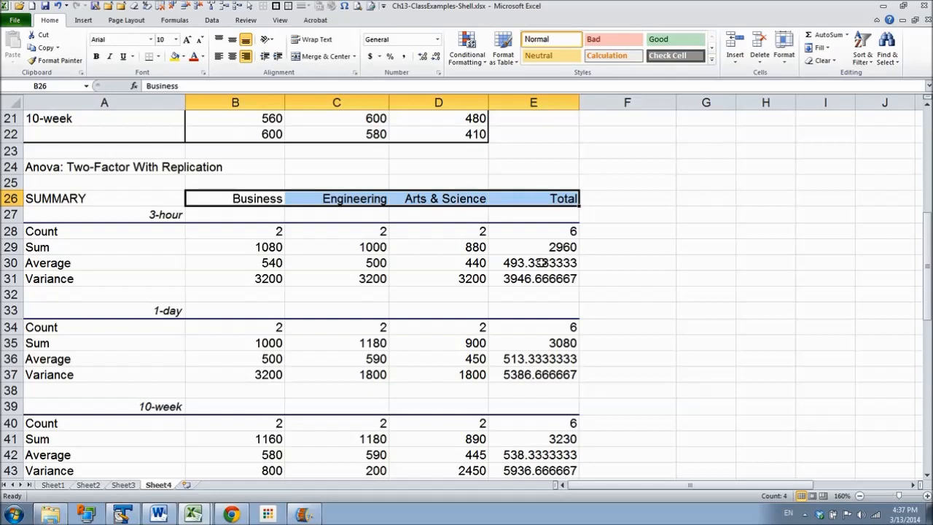
Step: Format the 3-hour total average and variance in E30:E31 to one decimal place
left_click(542, 263)
key("shift+Down")
left_click(435, 60)
left_click(435, 60)
left_click(434, 59)
left_click(435, 60)
left_click(435, 59)
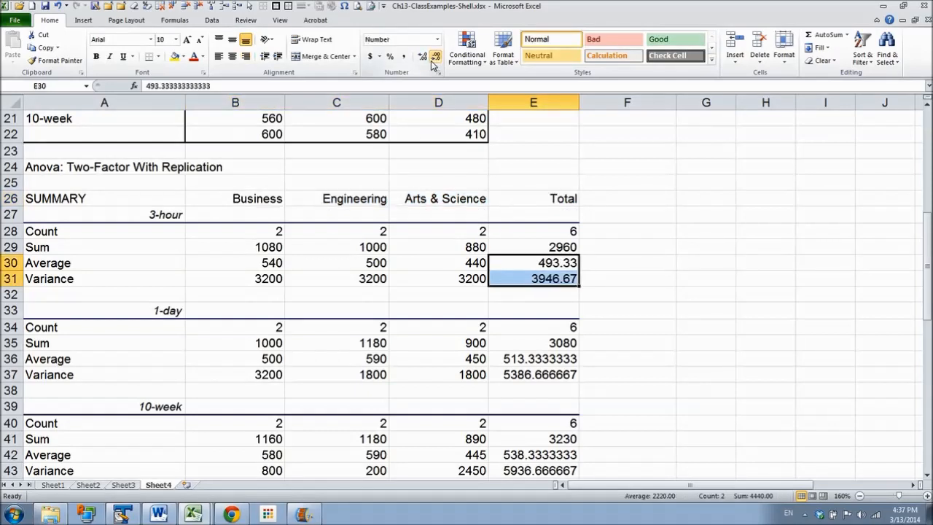
left_click(435, 60)
Step: Format the 1-day total average and variance in E36:E37 to one decimal place
left_click(554, 262)
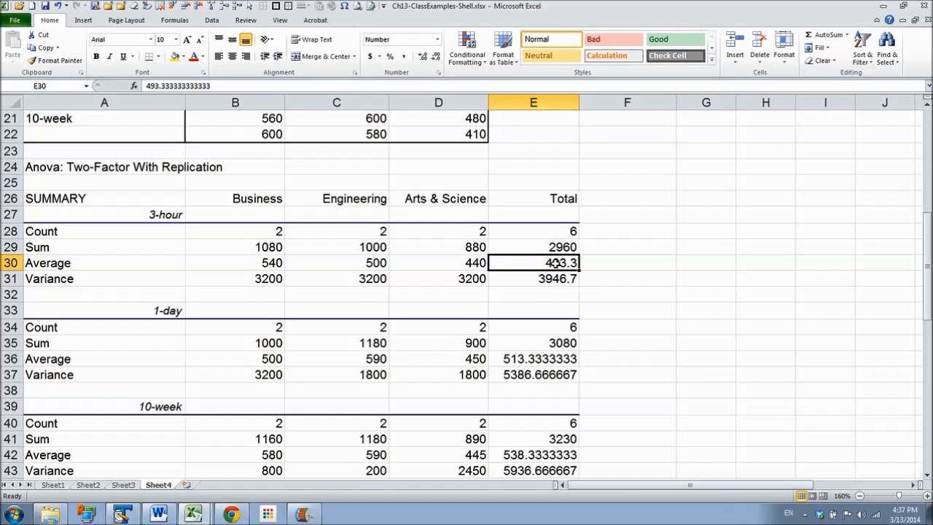
key("Down")
key("Down")
key("Down")
key("Down")
key("Down")
key("Down")
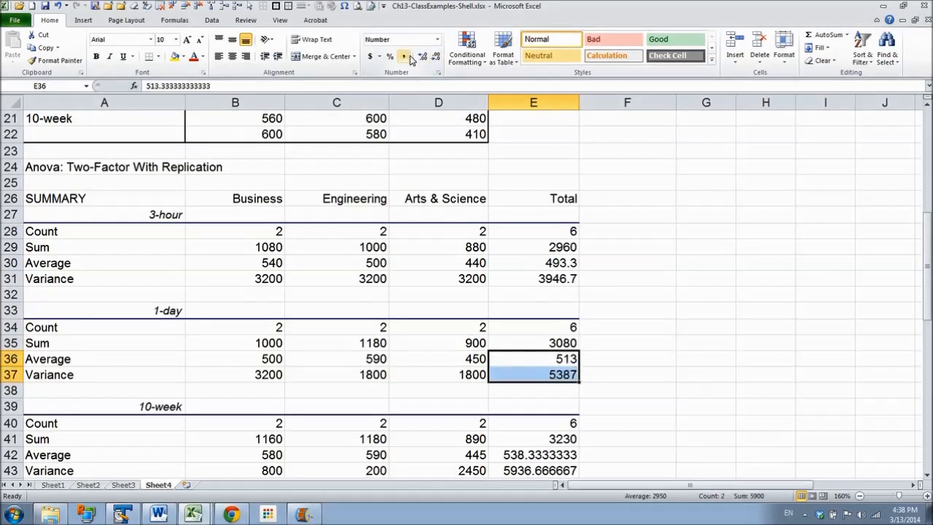
left_click(425, 57)
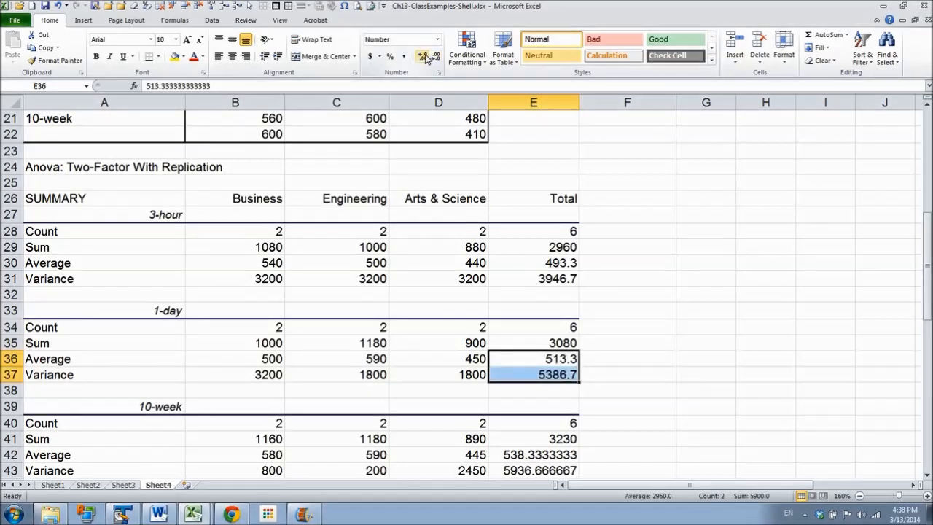
Step: Format the 10-week total average and variance in E42:E43 to one decimal place
left_click(537, 450)
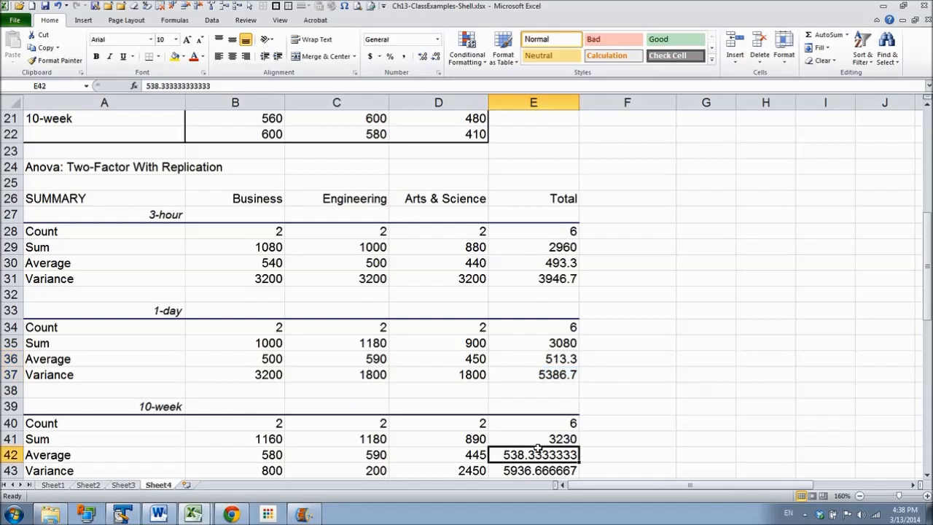
key("shift+Down")
left_click(436, 58)
left_click(436, 59)
left_click(436, 59)
left_click(436, 58)
left_click(437, 58)
left_click(436, 58)
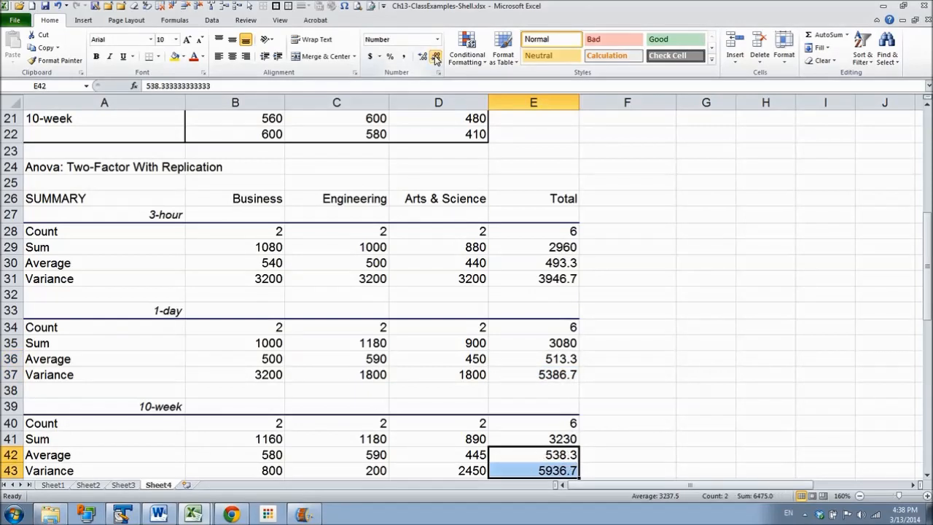
Step: Look through the 3-hour, 1-day and 10-week blocks of the ANOVA summary down to the Total block
left_click(259, 219)
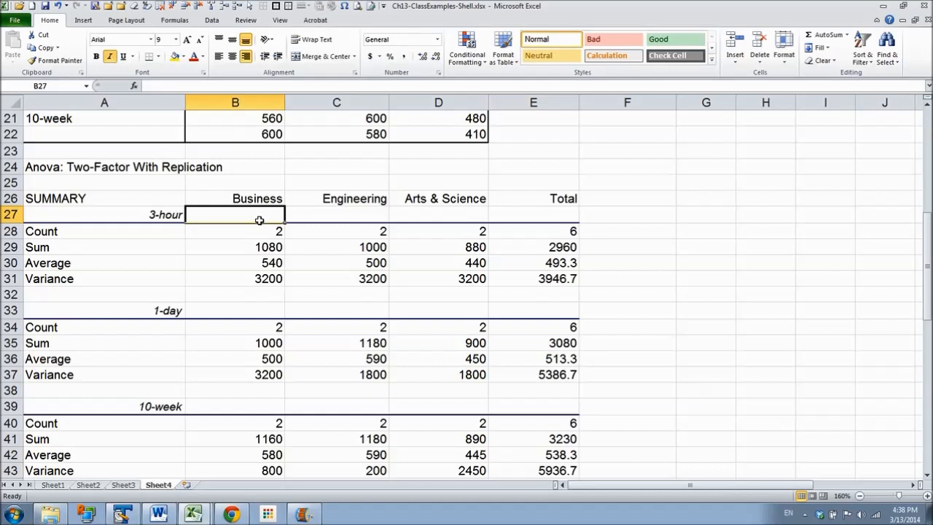
key("Down")
key("Down")
key("Down")
key("Down")
key("Down")
key("Down")
key("Down")
key("Down")
key("Down")
key("Down")
key("Down")
key("Down")
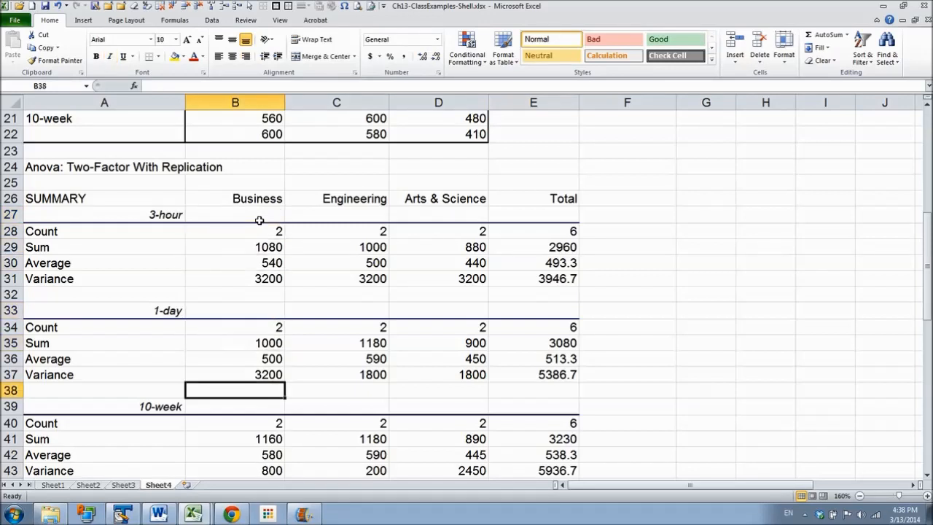
key("Down")
key("Down")
key("Down")
key("Down")
key("Down")
key("Down")
key("Down")
key("Down")
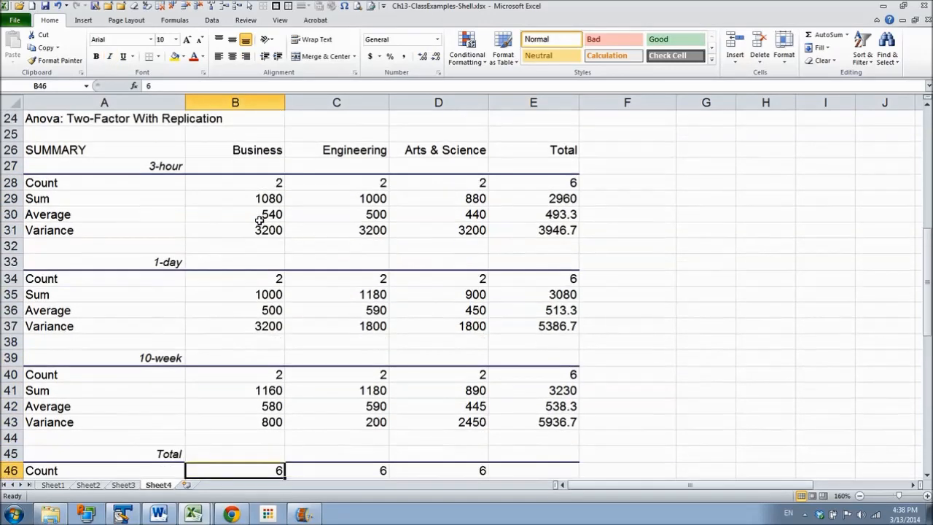
Step: Examine the Total block's average for Business, Engineering and Arts & Science in row 48
key("Down")
key("Down")
key("Down")
key("Up")
key("Up")
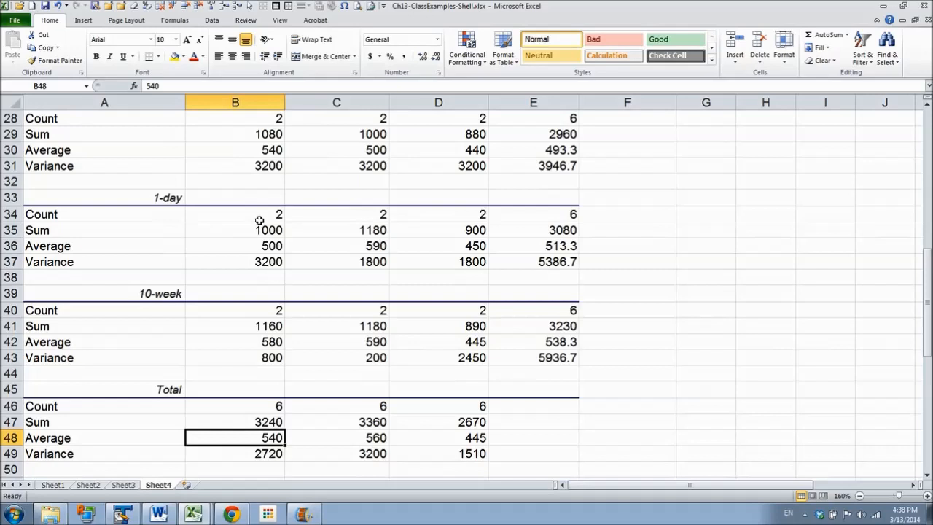
key("Right")
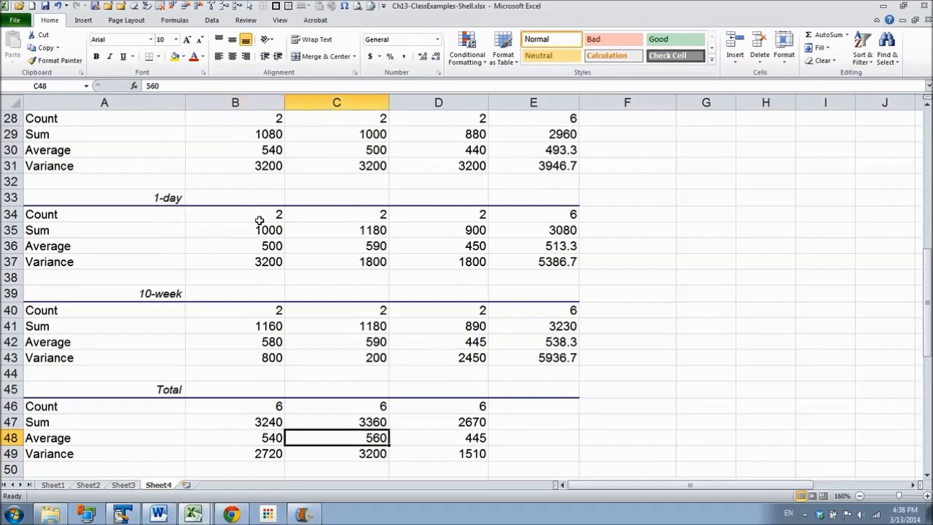
key("Right")
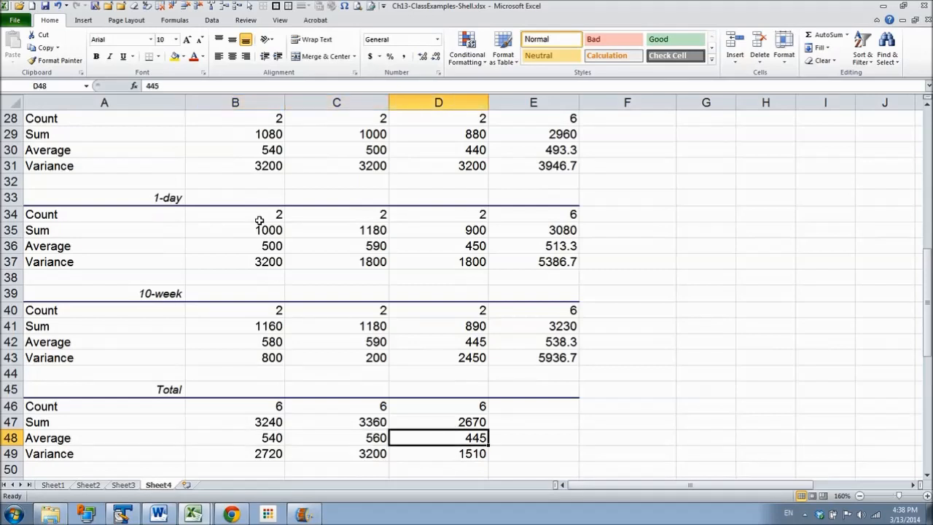
Step: Right-align the ANOVA table headings from SS to F crit in B53:G53
key("Left")
key("Left")
key("Left")
key("Down")
key("Down")
key("Down")
key("Down")
key("Down")
key("Down")
key("Down")
key("Down")
key("Down")
key("Down")
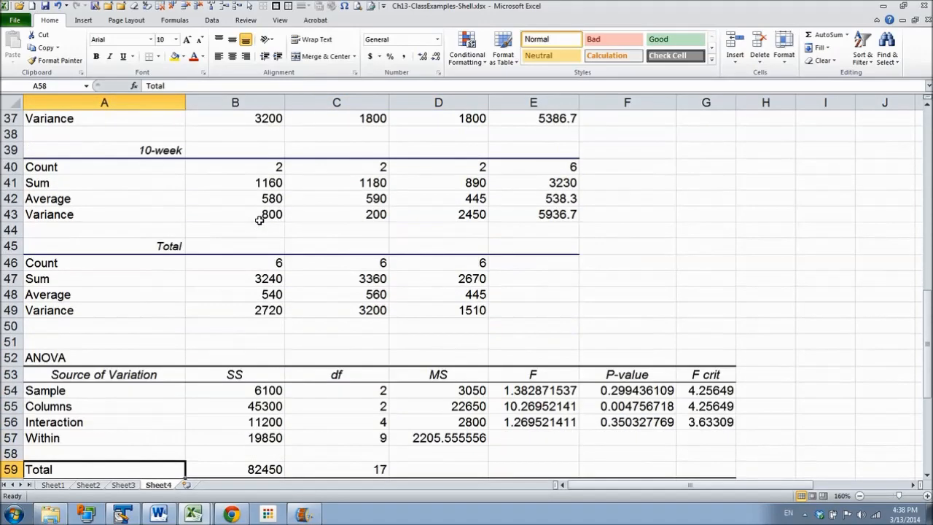
key("Up")
key("Up")
key("Up")
key("Up")
key("Up")
key("Up")
key("Up")
key("Up")
key("Up")
key("Down")
key("Right")
key("Right")
key("Left")
key("shift+Right")
key("shift+Right")
key("shift+Right")
key("shift+Right")
key("shift+Right")
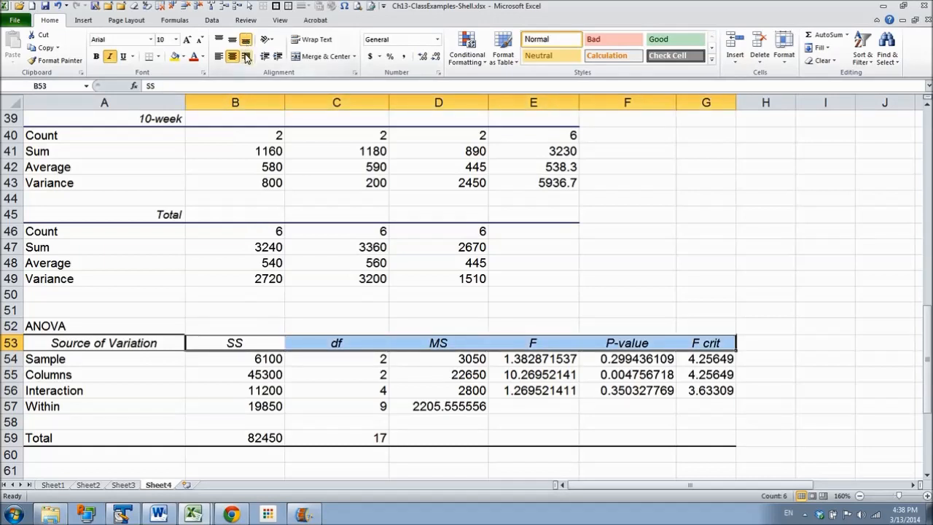
left_click(245, 56)
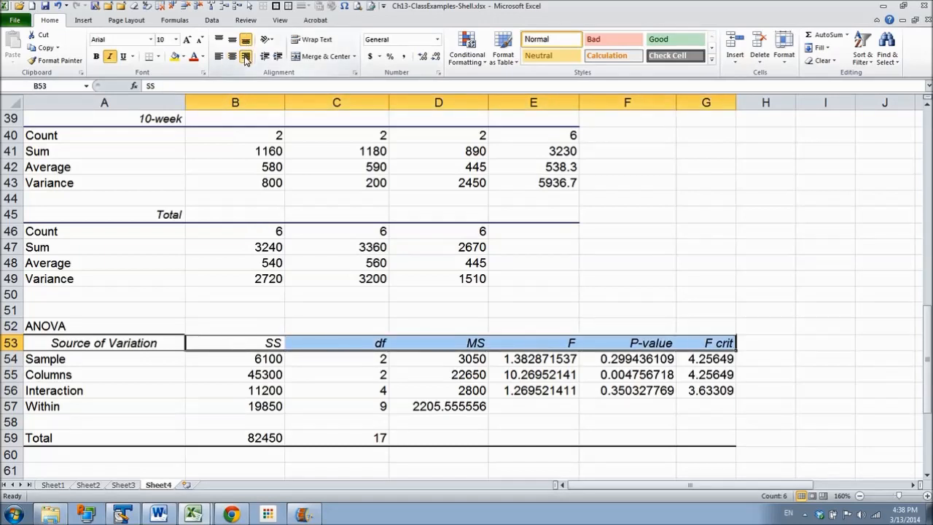
Step: Rename the Sample source of variation in A54 as "Factor A (Program)"
left_click(67, 359)
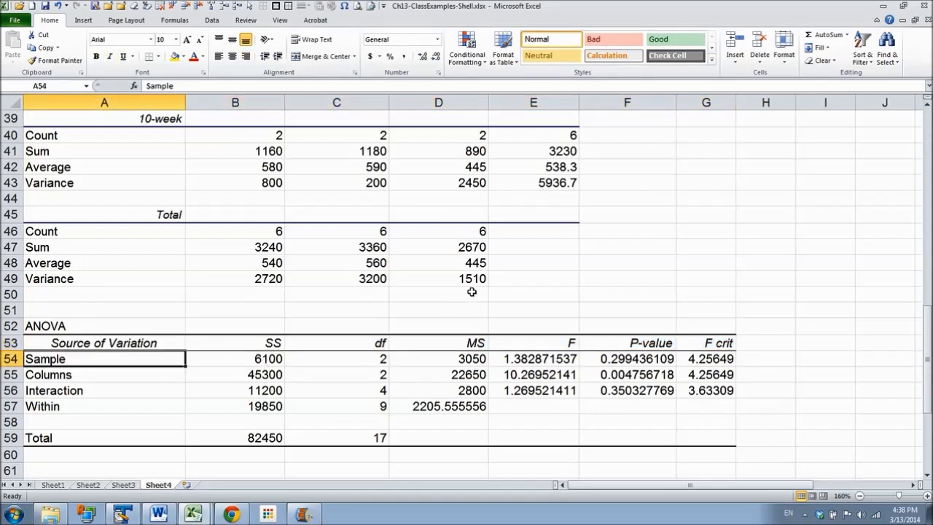
type("Fa")
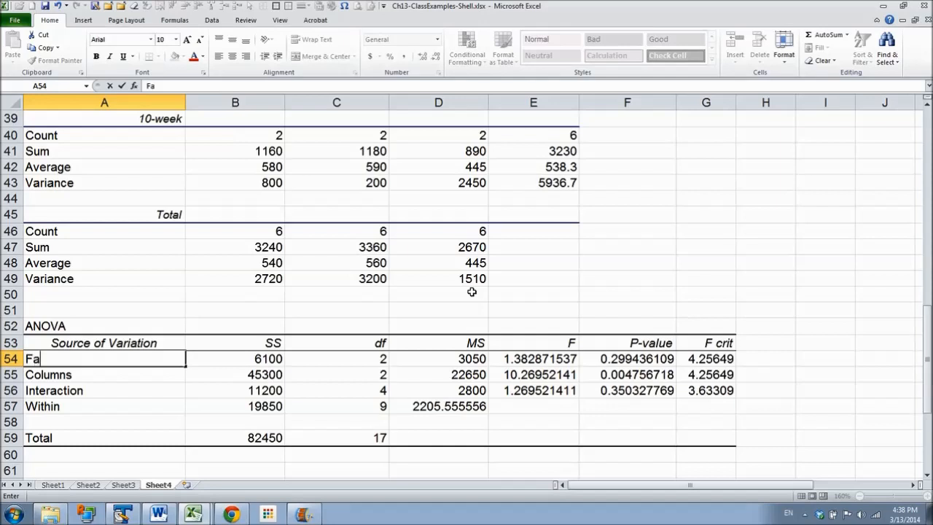
type("ctor A (Pr")
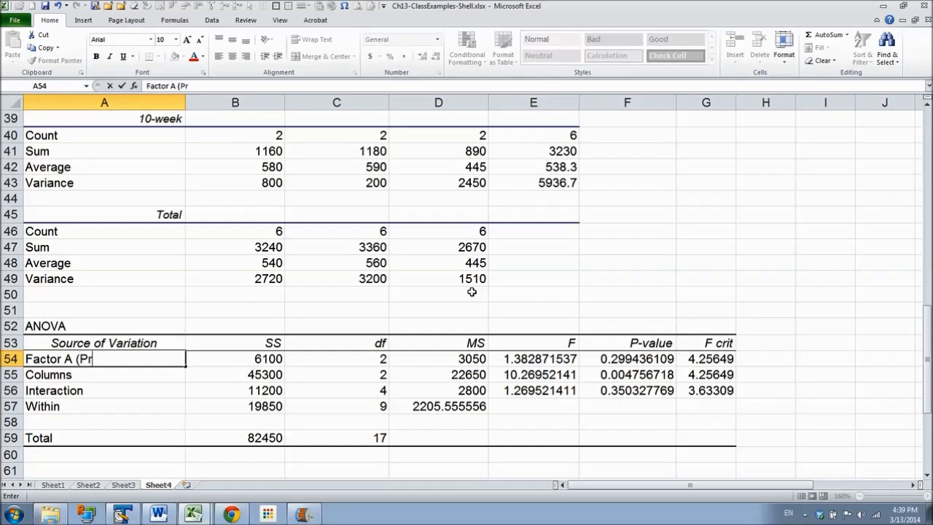
type("ogram)")
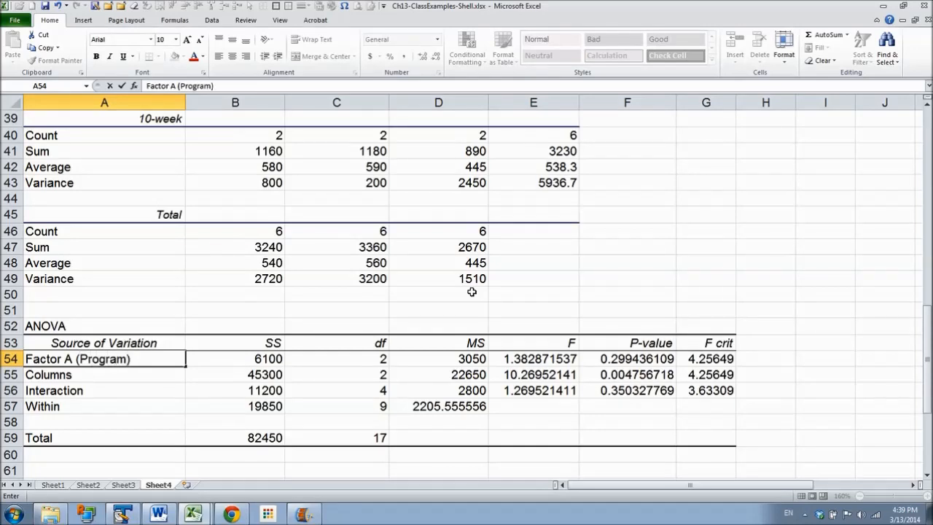
key("Return")
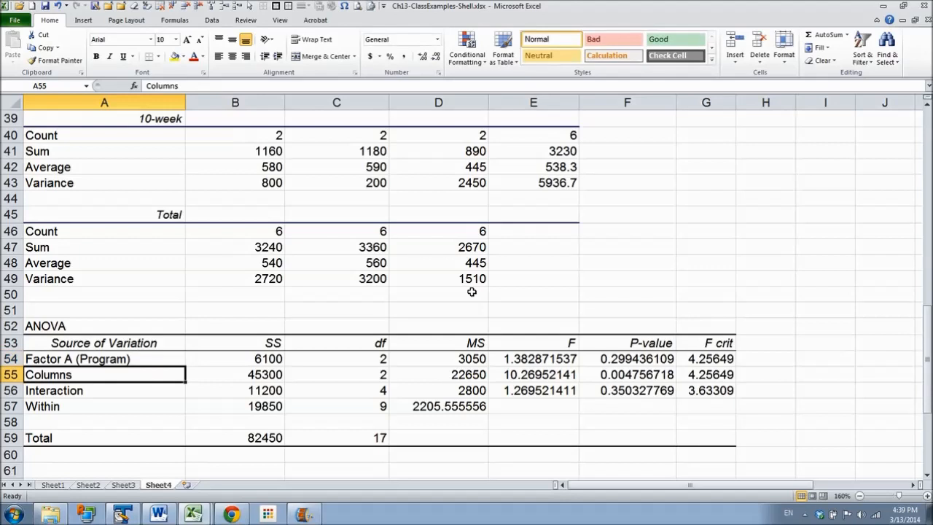
Step: Rename the Columns source of variation in A55 as "Factor B (College)"
type("Fact")
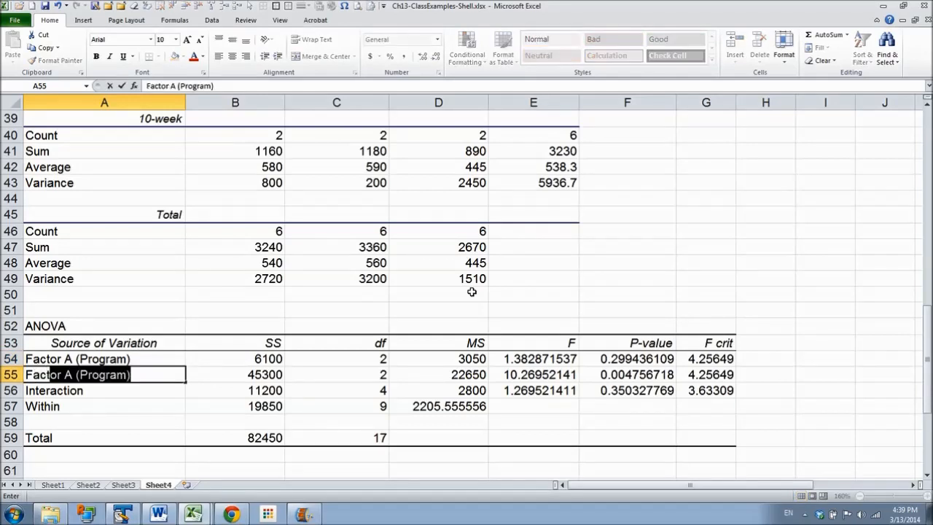
type("or B (Co")
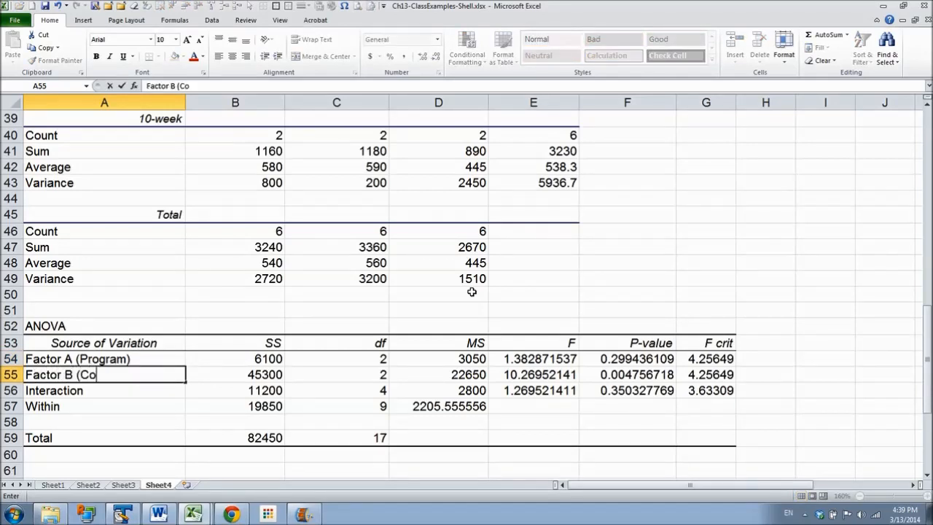
type("llege)")
key("Return")
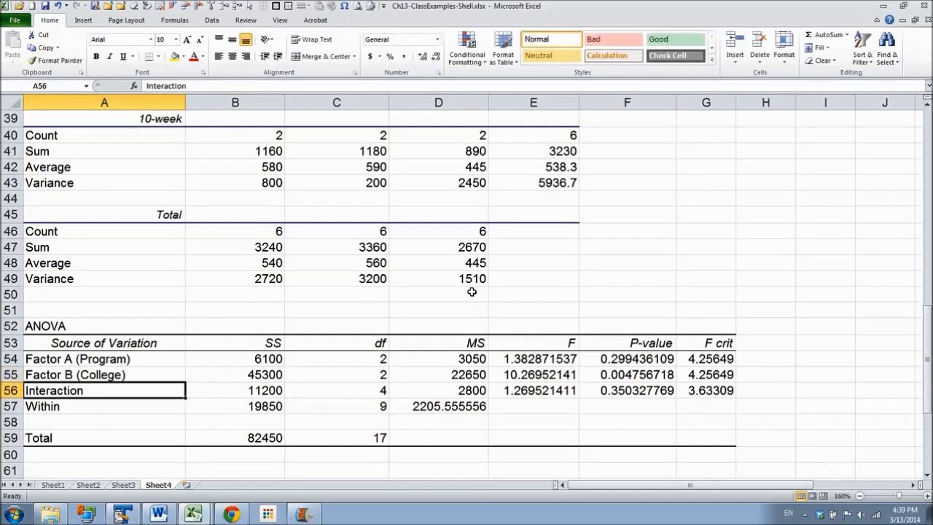
Step: Format the mean square of the Within row in D57 to two decimal places
left_click(438, 406)
left_click(436, 57)
left_click(437, 56)
left_click(436, 56)
left_click(436, 56)
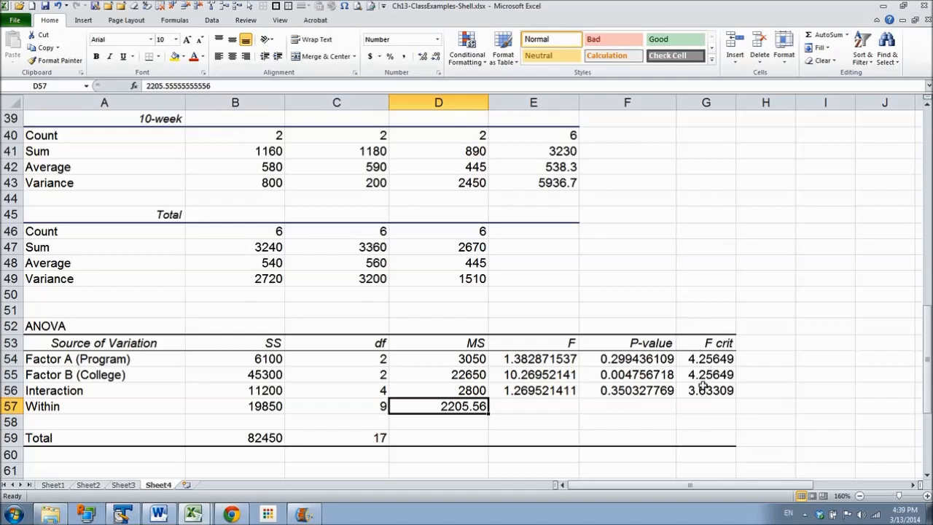
Step: Format the three P-values in F54:F56 as percentages with one decimal place
left_click(599, 359)
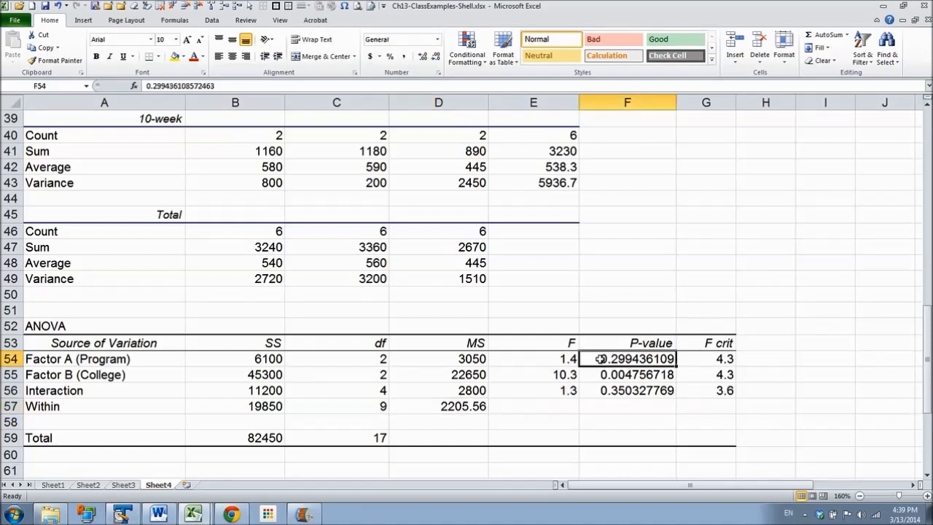
key("shift+Down")
key("shift+Down")
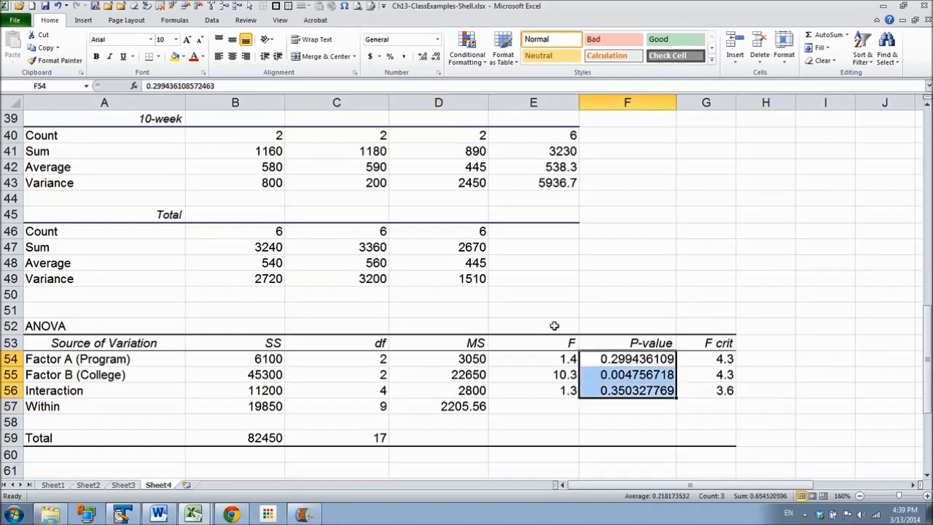
left_click(391, 60)
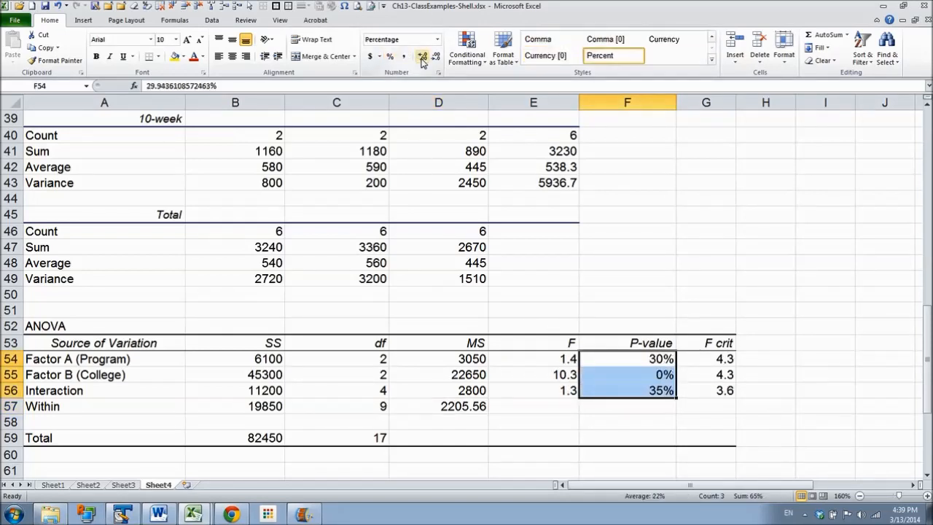
left_click(423, 57)
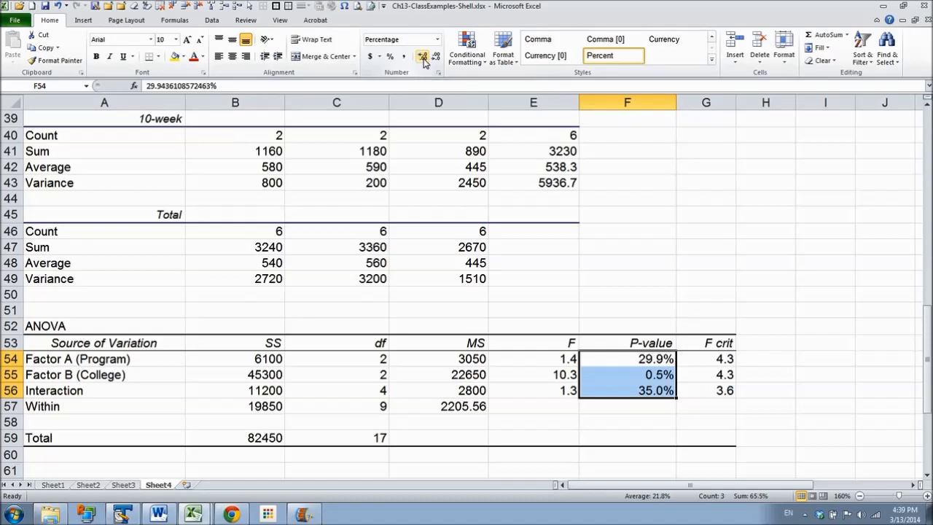
Step: Review the Testing for significance section below the ANOVA table, including its hypothesis and conclusion entries
left_click(137, 468)
key("Down")
key("Down")
key("Down")
key("Down")
key("Down")
key("Down")
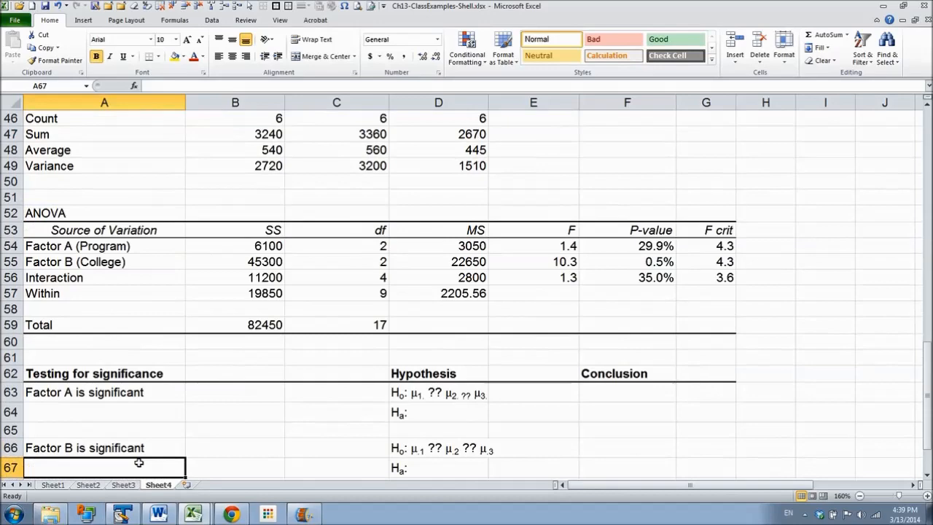
key("Down")
key("Down")
key("Down")
key("Down")
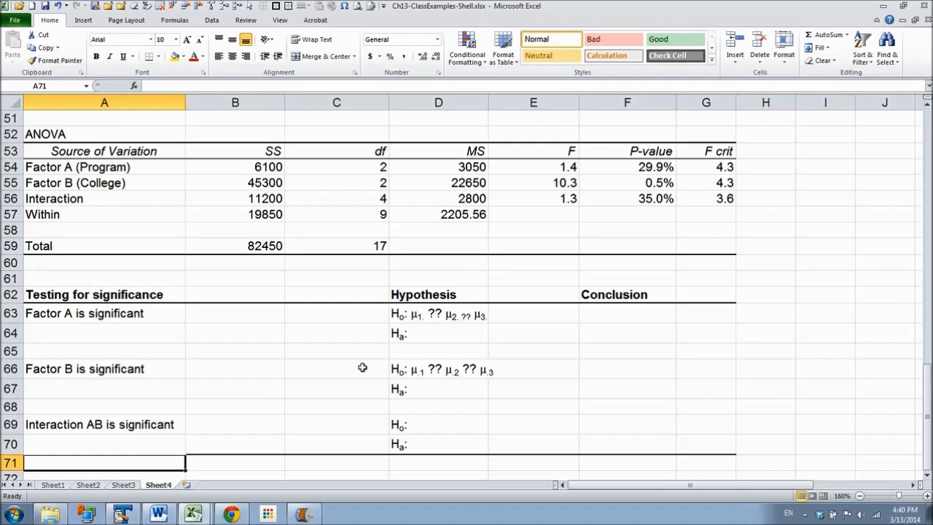
Step: Complete Factor A's null hypothesis in D63 by replacing both question-mark placeholders with equals signs, giving μ1. = μ2. = μ3
left_click(423, 314)
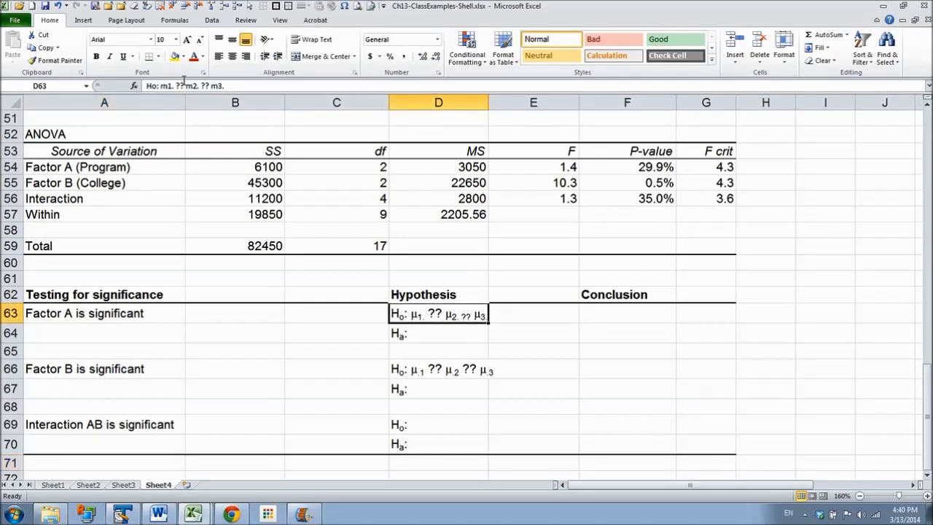
left_click(184, 85)
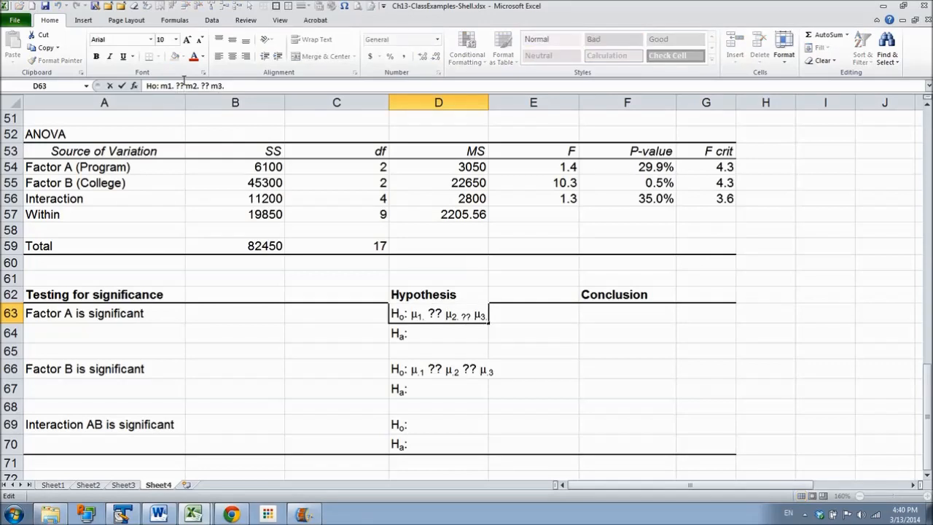
key("BackSpace")
key("BackSpace")
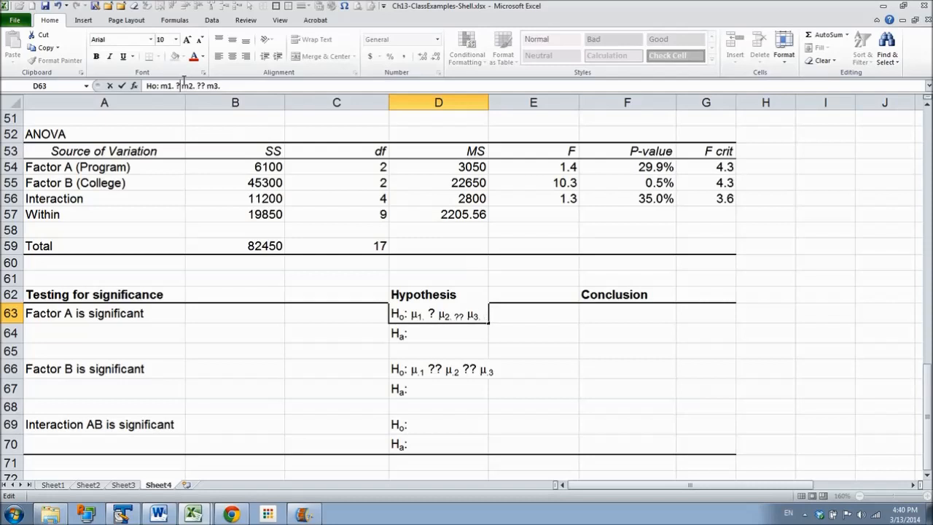
type("=")
key("Right")
key("Right")
key("Right")
key("Right")
key("Right")
key("Right")
key("Right")
type("=")
key("Return")
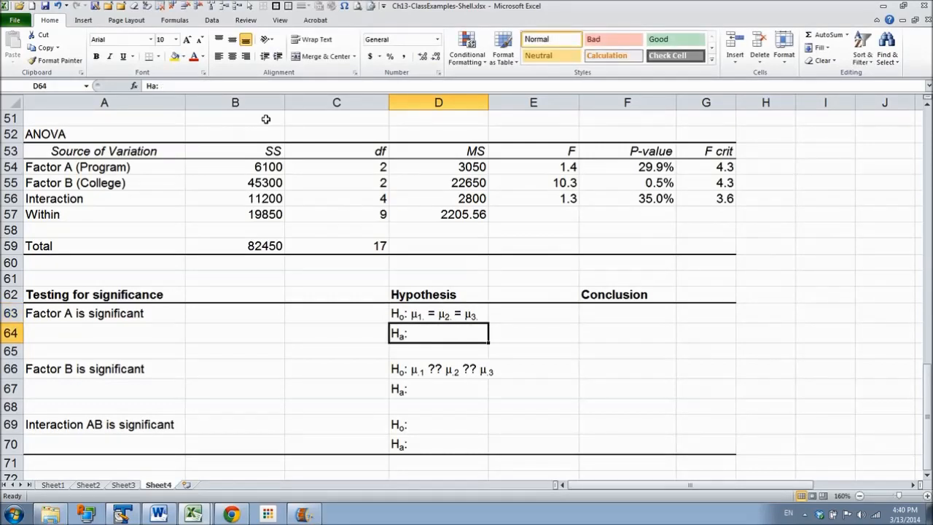
Step: Complete Factor A's alternative hypothesis in D64 as "Ha: Not all means are equal" and enter the conclusion "Do not reject Ho." in F63
left_click(228, 86)
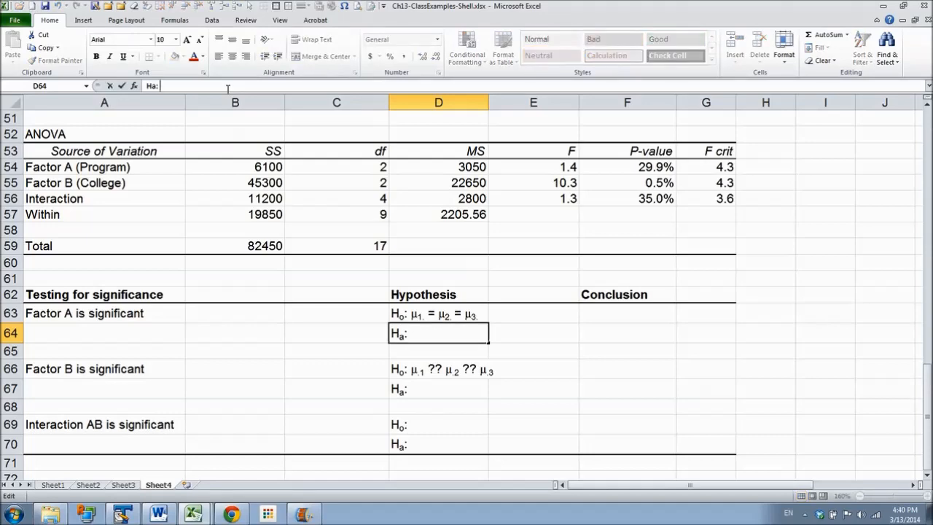
type("Ha: Not all means are equal")
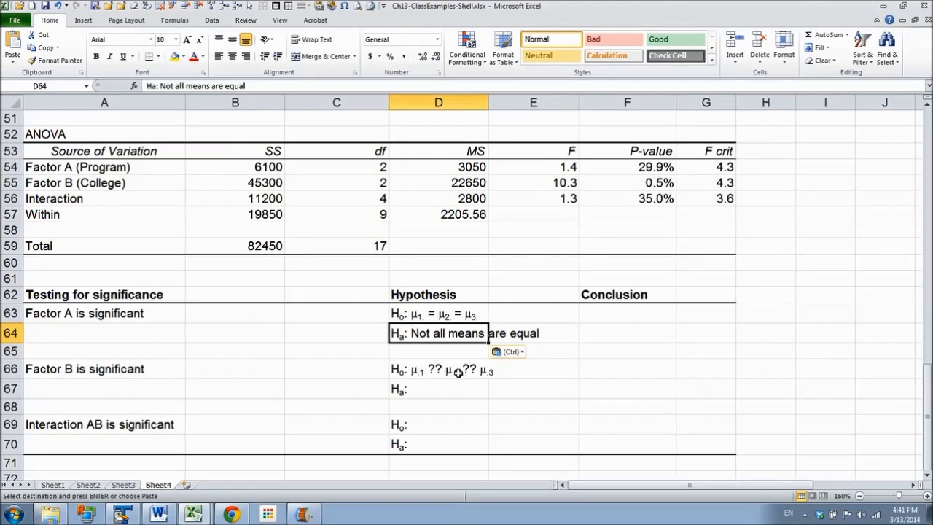
left_click(594, 315)
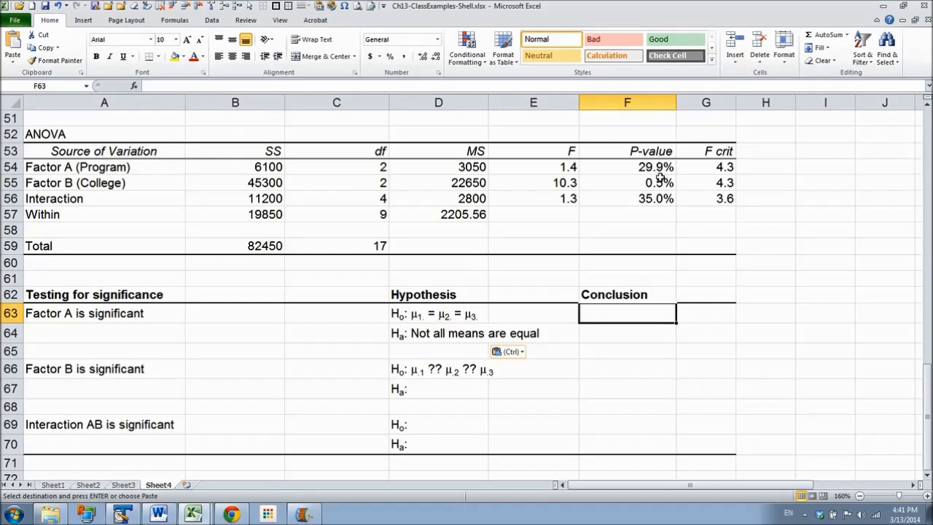
key("Return")
Step: Complete Factor B's hypotheses in D66:D67 as Ho: μ.1 = μ.2 = μ.3 and Ha: Not all means are equal
key("Down")
key("Down")
key("Down")
key("Left")
key("Left")
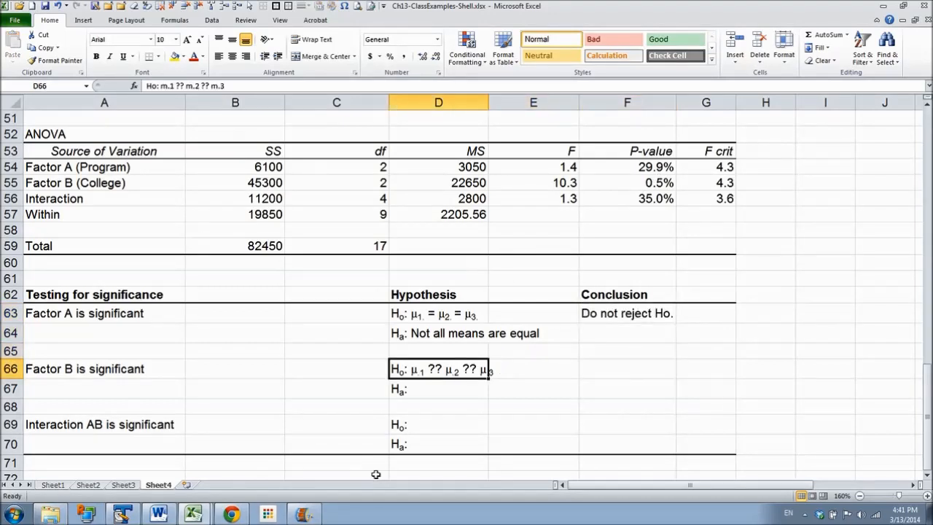
left_click(201, 85)
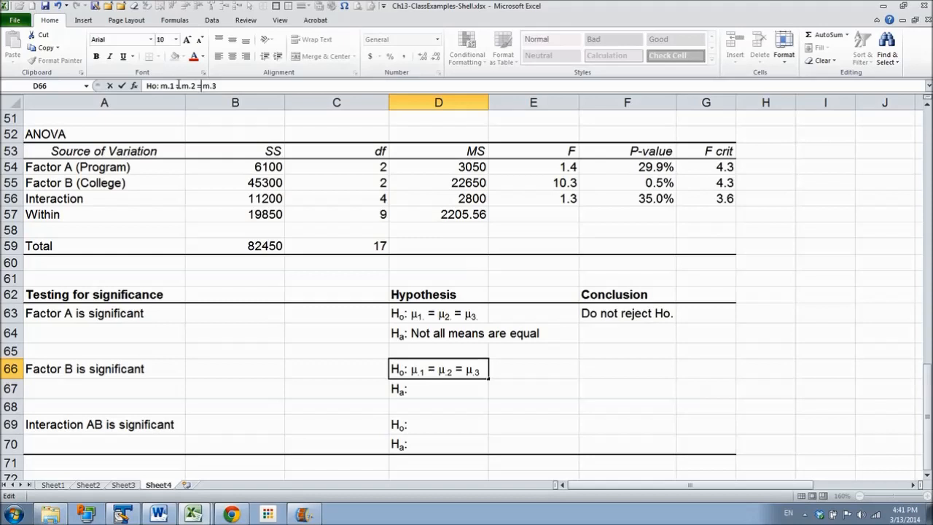
key("Return")
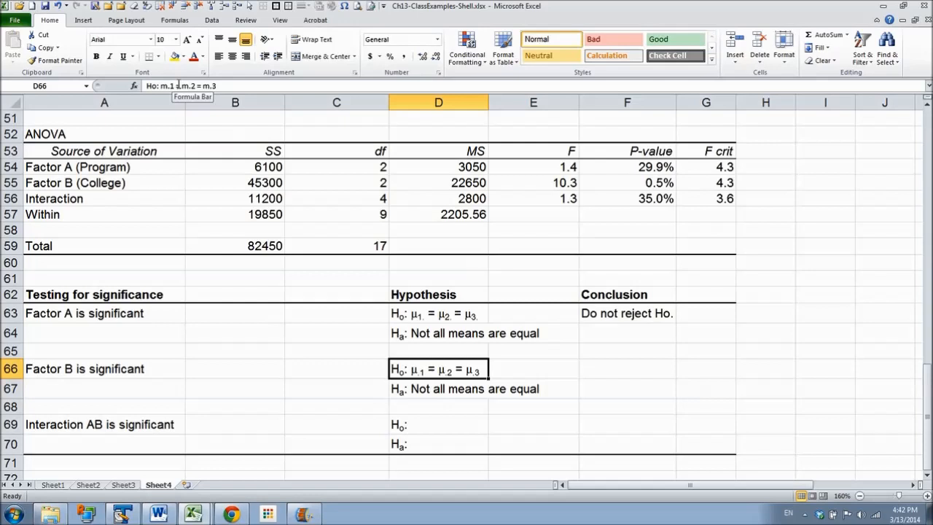
Step: Enter the conclusion "Reject Ho." for Factor B in F66
key("Right")
key("Right")
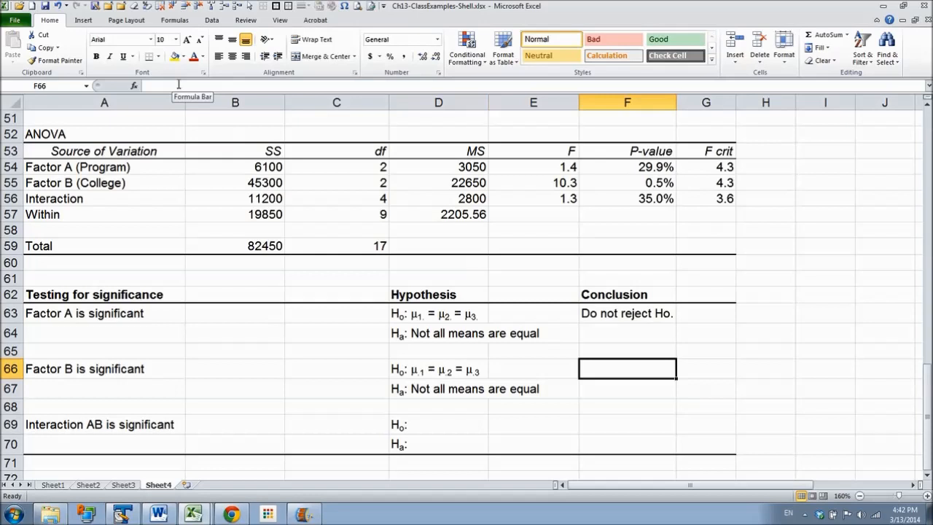
type("Reject Ho.")
key("Return")
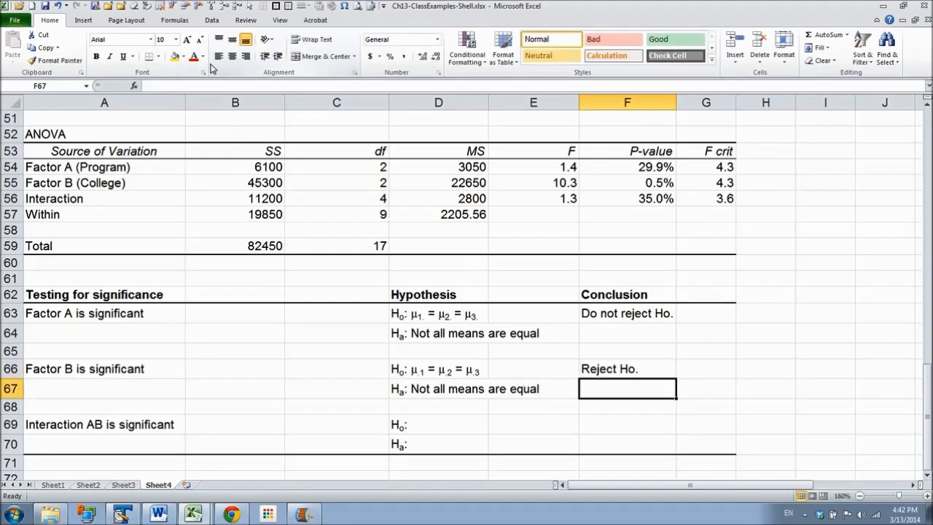
Step: Complete the interaction hypotheses in D69:D70 as "Ho: There is no interaction effect" and "Ha: There is interaction effect"
key("Left")
key("Left")
key("Down")
key("Down")
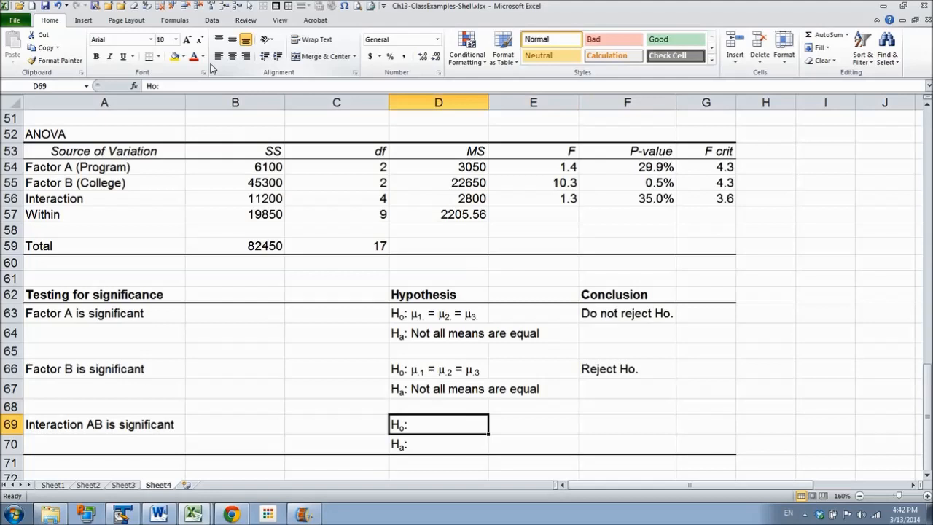
type("Ho: There is no interaction effect Ha: There is interaction effect")
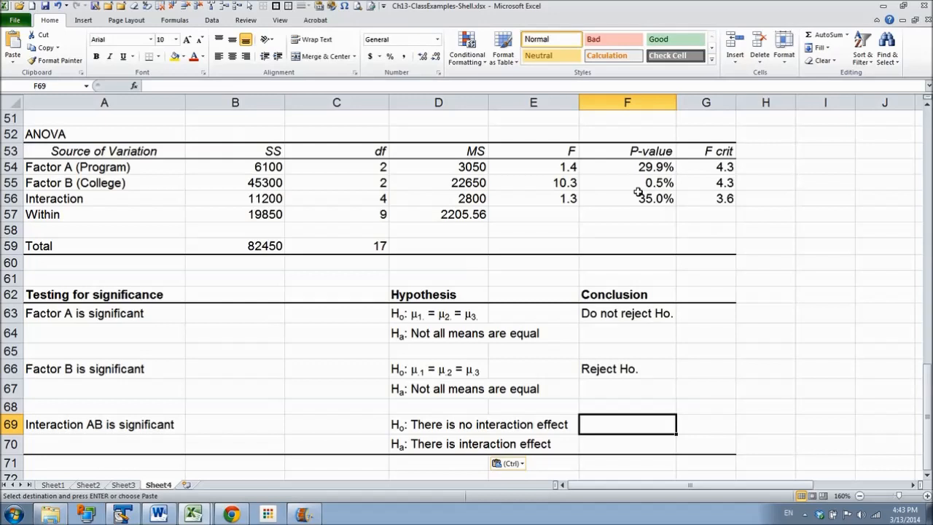
Step: Copy Factor A's conclusion "Do not reject Ho." from F63 into F69 as the interaction's conclusion
left_click(599, 315)
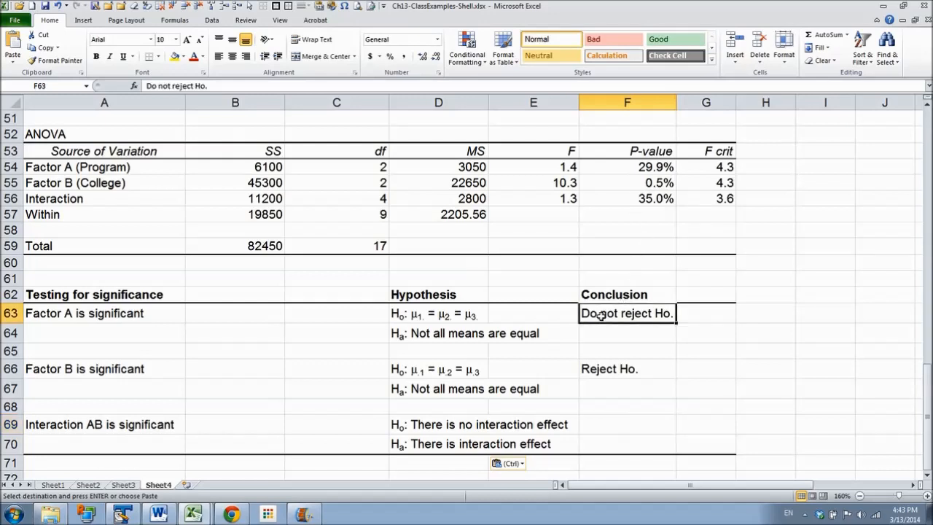
key("ctrl+c")
key("Down")
key("Down")
key("Down")
key("Down")
key("Down")
key("Down")
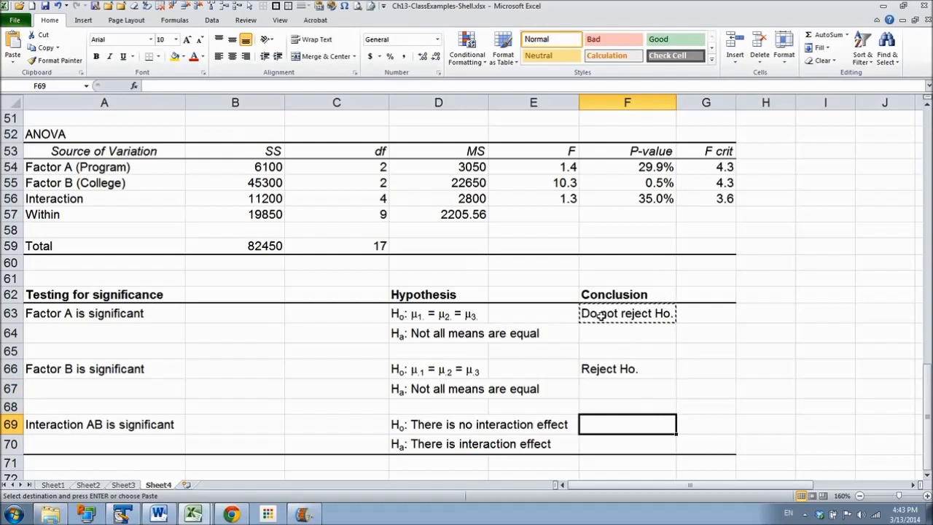
key("Return")
Step: Review the completed significance tests, the ANOVA table and the SUMMARY tables for each program above it
key("Left")
key("Left")
key("Left")
key("Left")
key("Left")
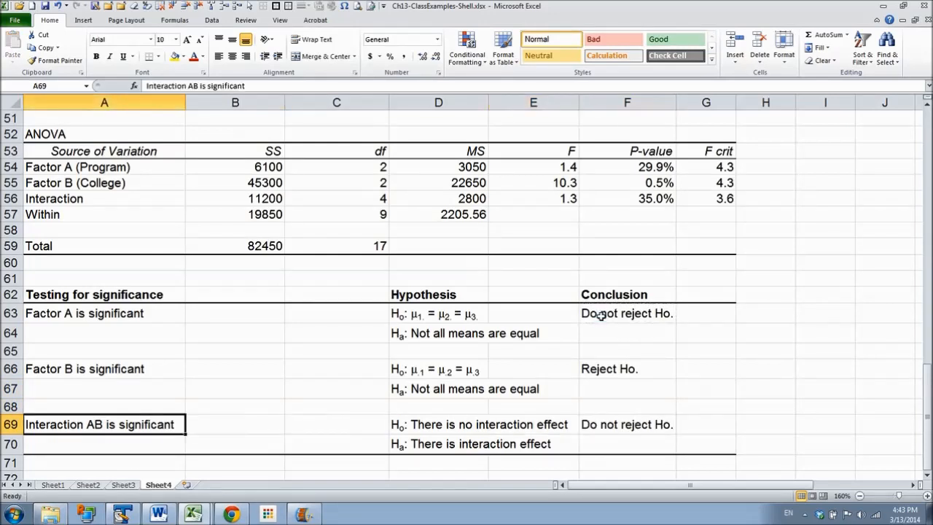
key("Down")
key("Down")
key("Down")
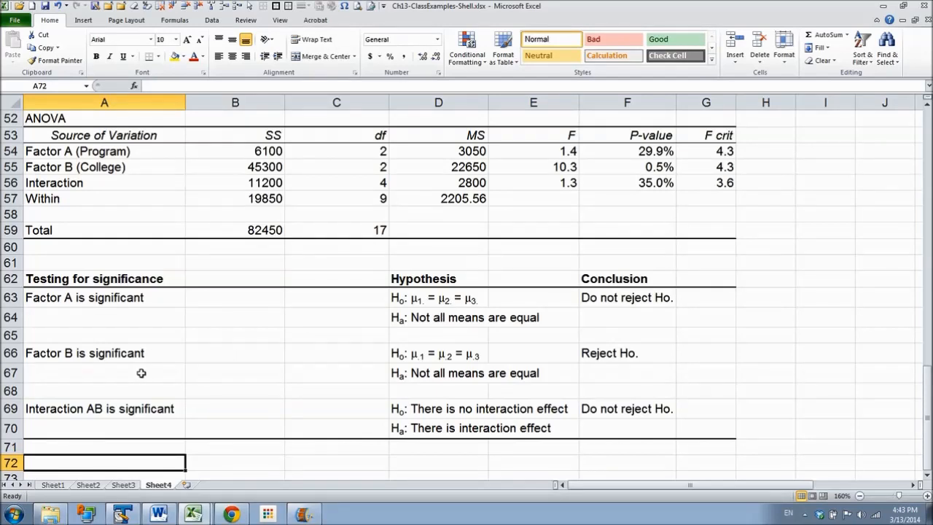
key("Up")
key("Up")
key("Up")
key("Up")
key("Up")
key("Up")
key("Up")
key("Up")
key("Up")
key("Up")
key("Up")
key("Up")
key("Up")
key("Up")
key("Up")
key("Up")
key("Up")
key("Up")
key("Up")
key("Up")
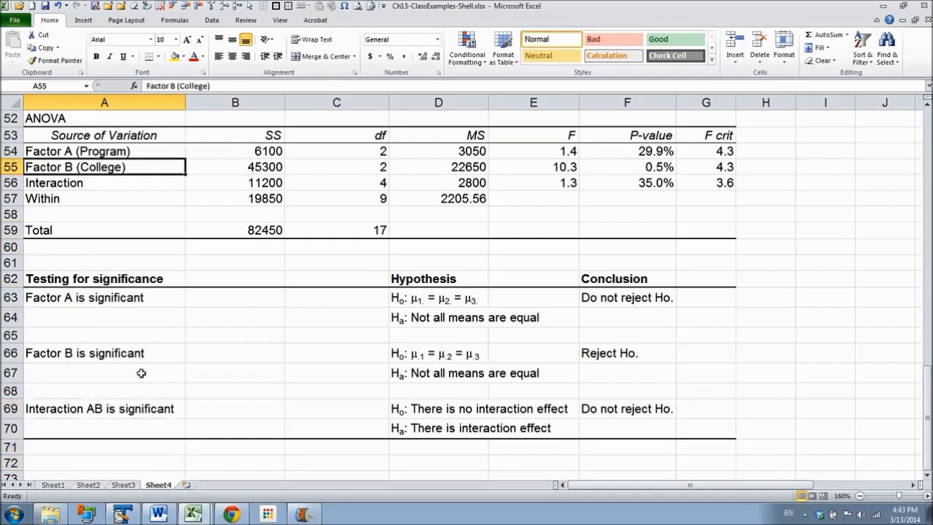
key("Up")
key("Up")
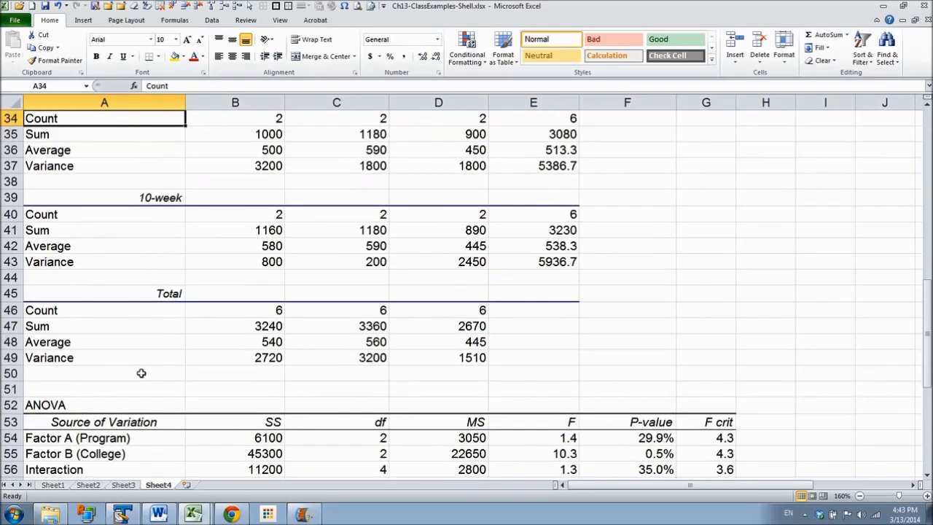
key("Up")
key("Up")
key("Up")
key("Up")
key("Up")
key("Up")
key("Up")
key("Up")
key("Up")
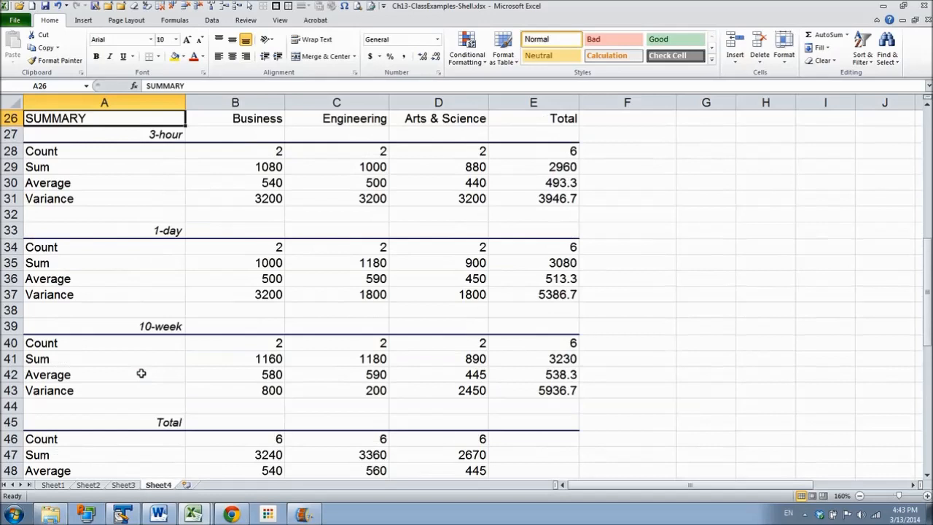